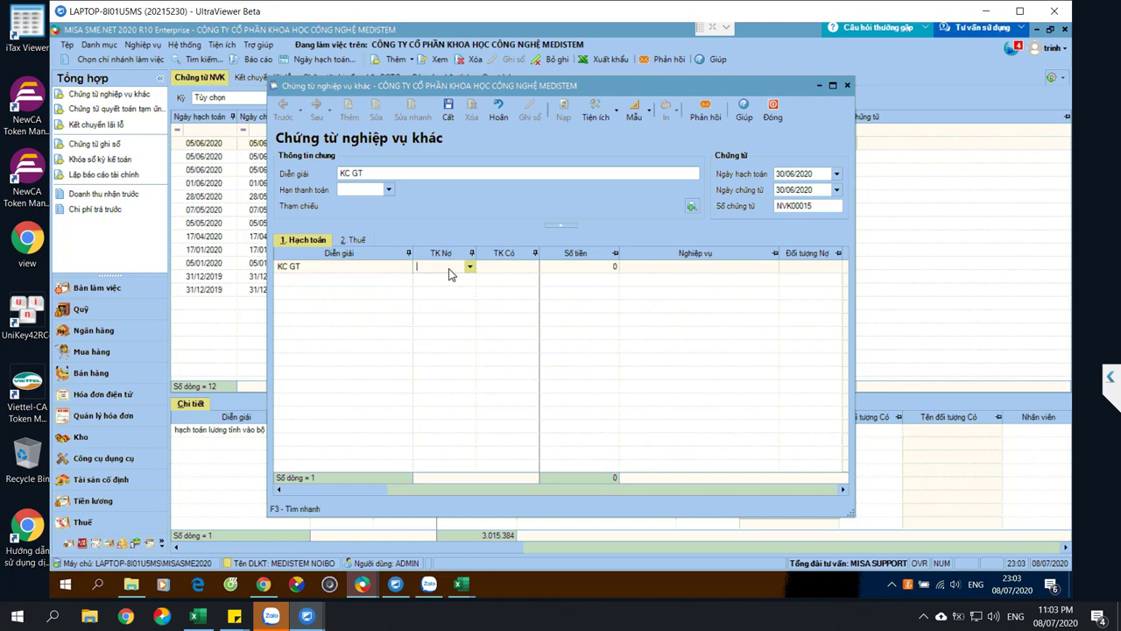
Set the first entry line's debit account to 154 and credit account to 6271, checking the account code in the Excel trial balance
type("154")
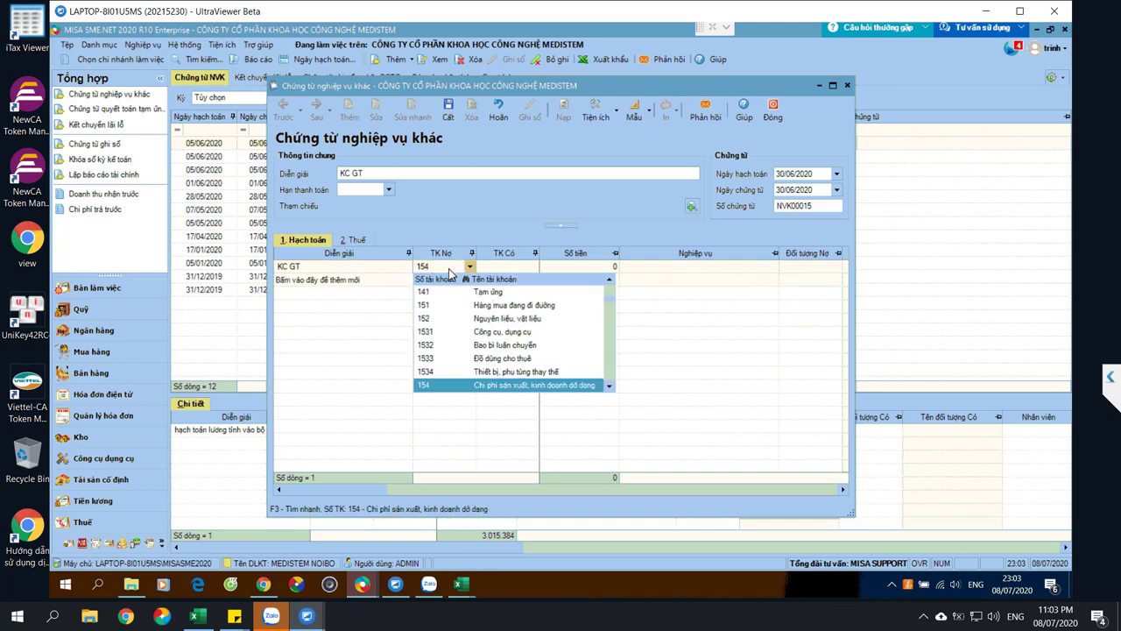
key("Tab")
type("621")
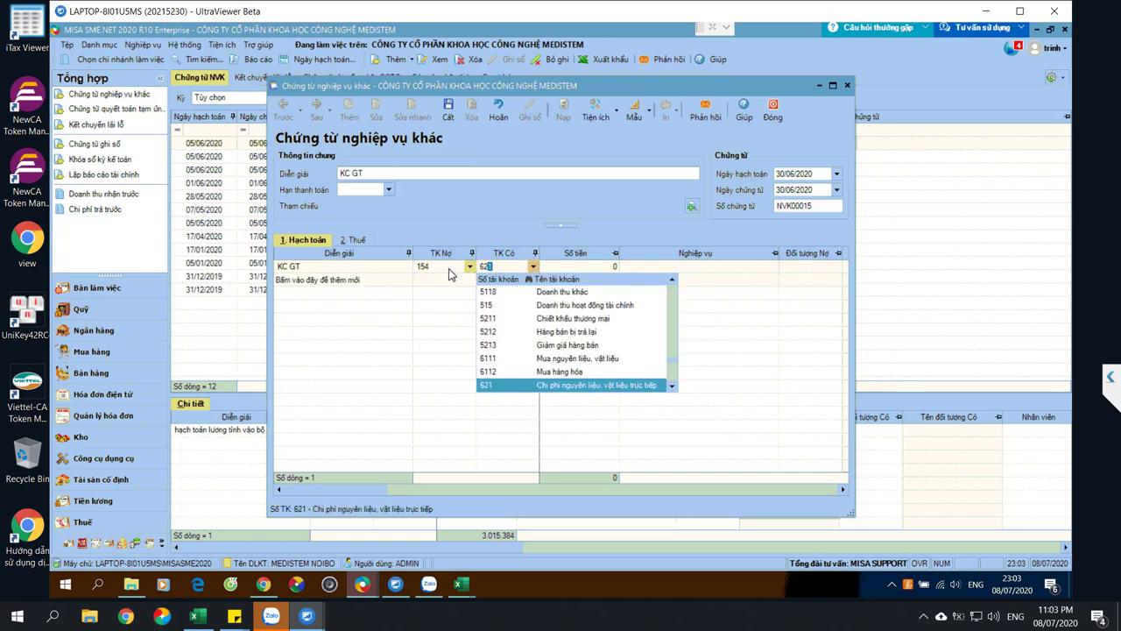
left_click(461, 583)
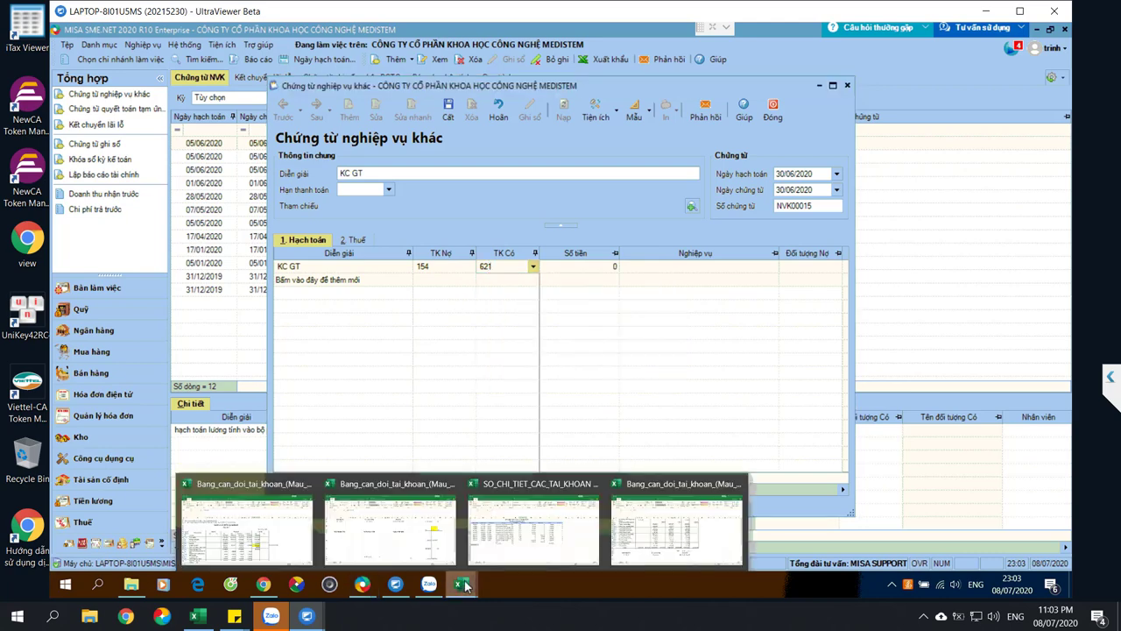
left_click(690, 535)
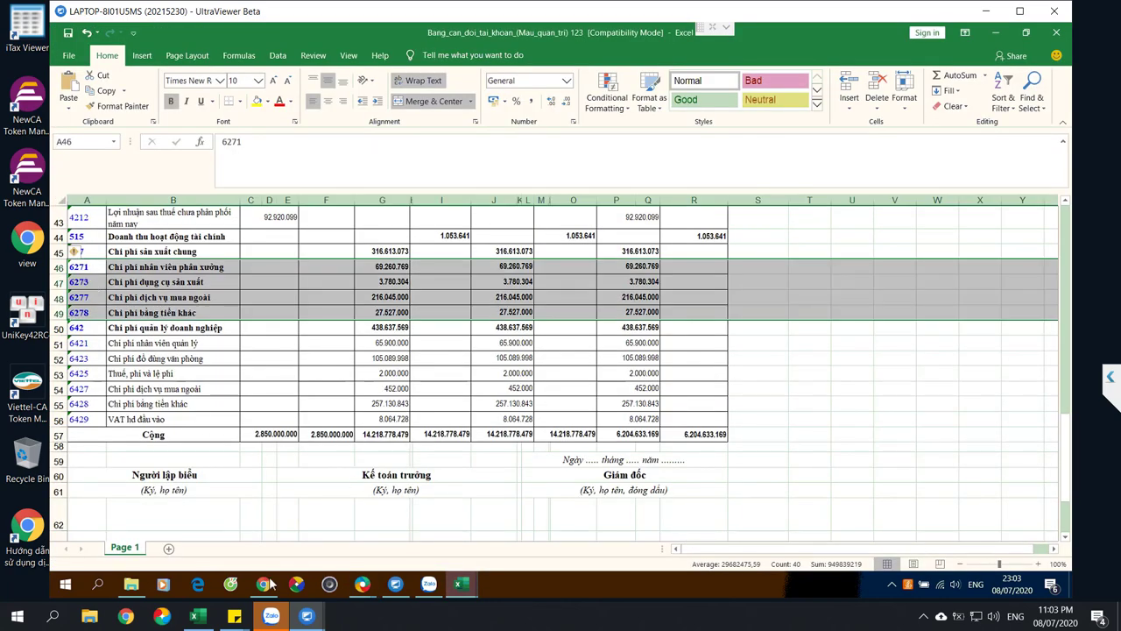
mouse_move(362, 585)
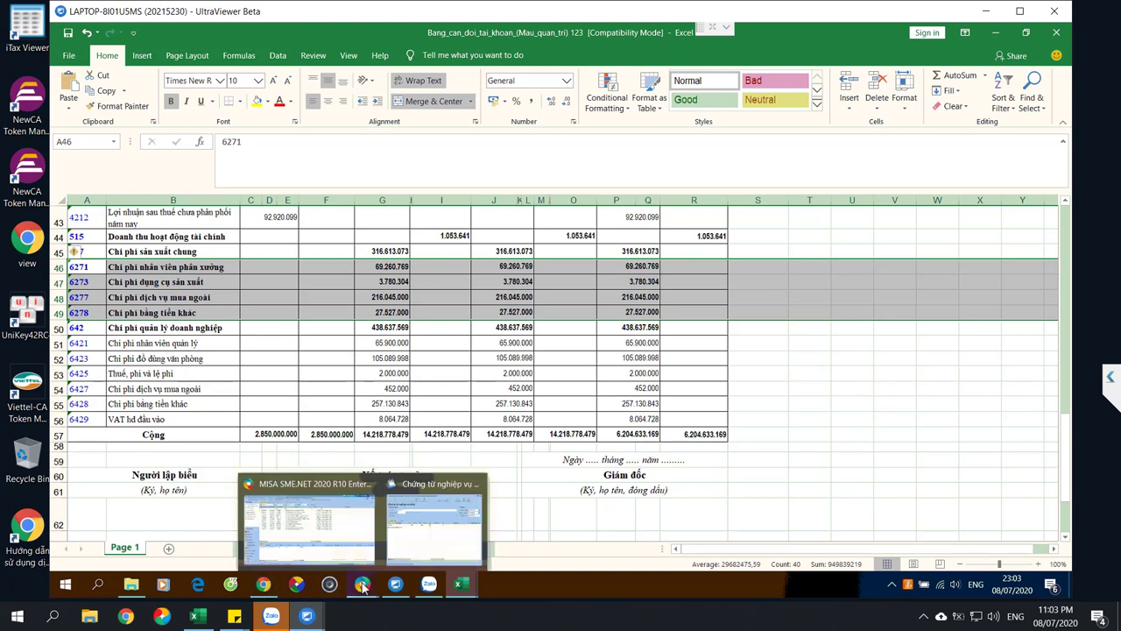
left_click(430, 549)
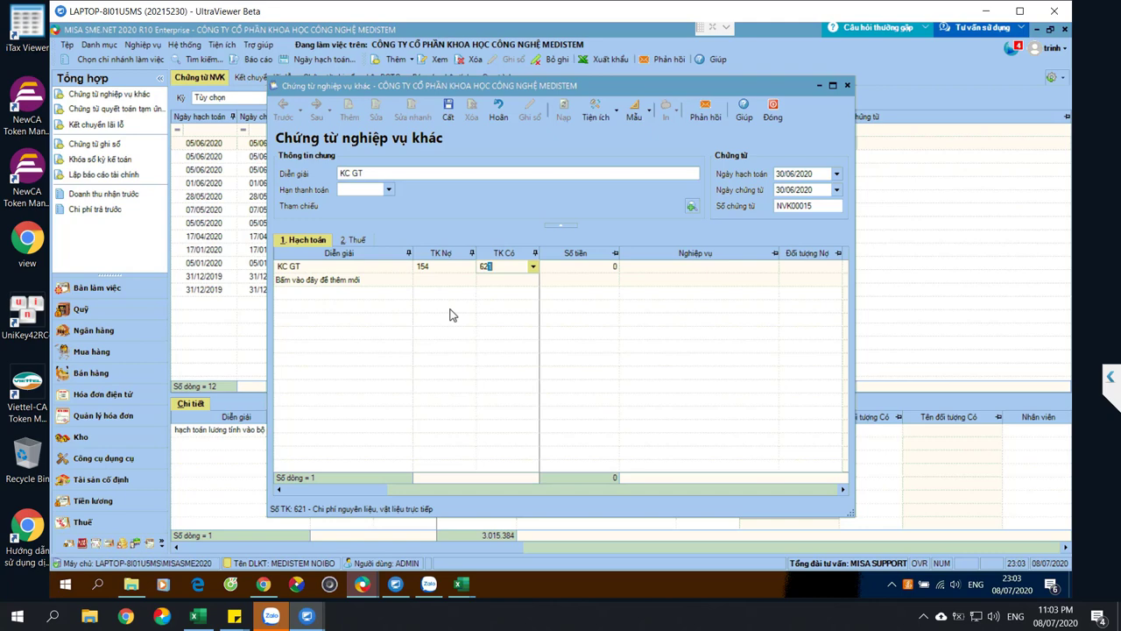
type("71")
key("Tab")
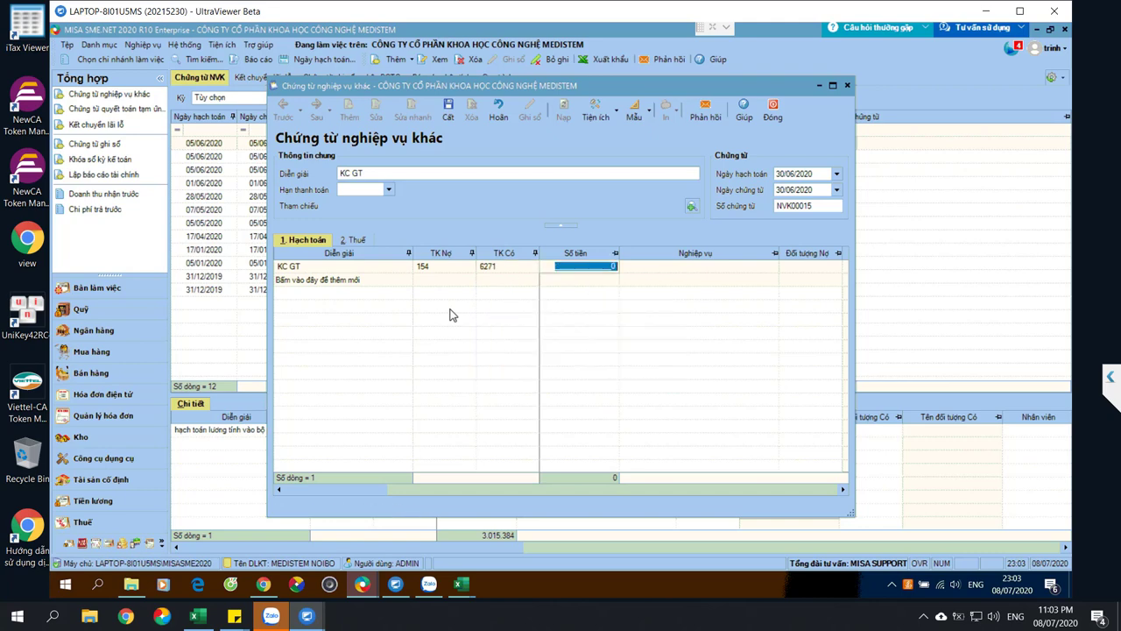
Copy account 6271's debit movement from cell G46 of the Excel trial balance and enter 69.260.769 as the first voucher line's amount in MISA
mouse_move(470, 593)
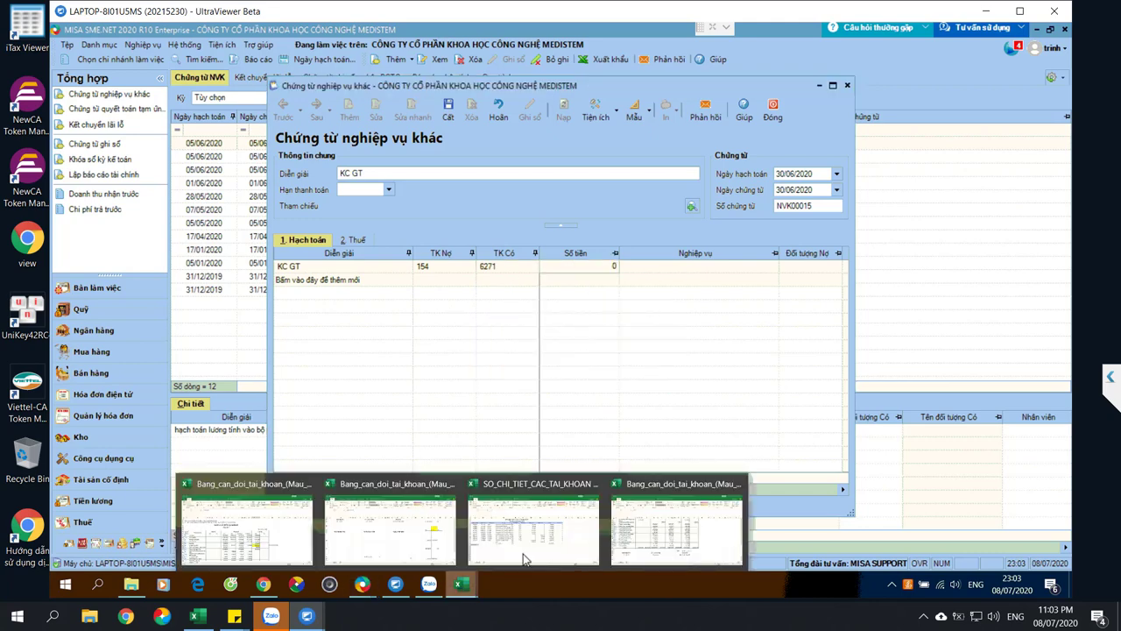
left_click(530, 508)
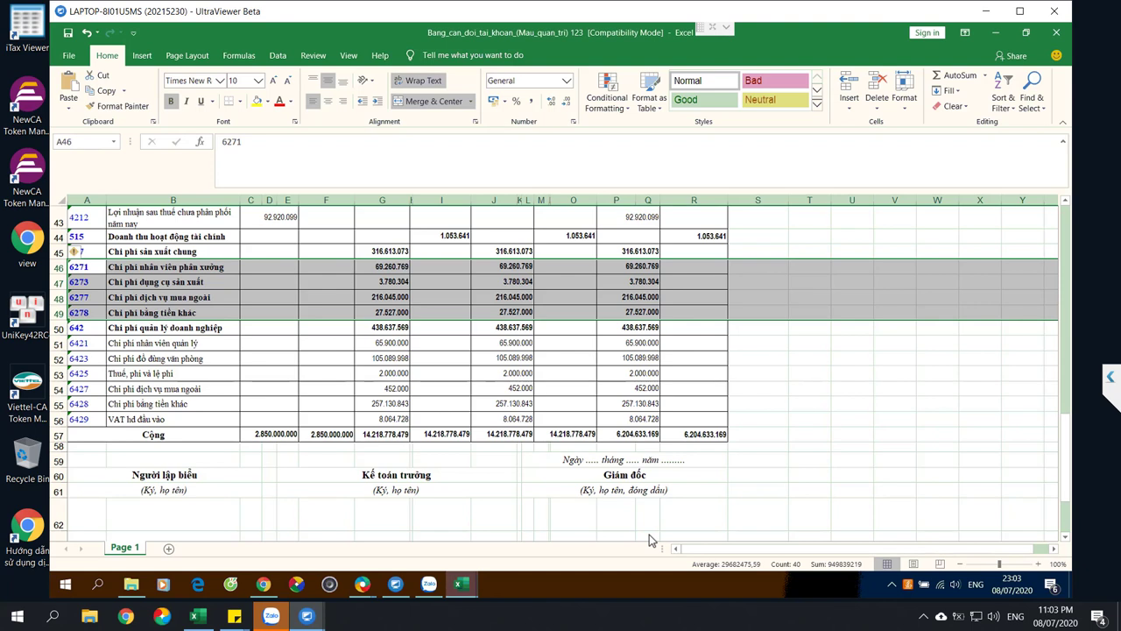
left_click(377, 265)
left_click_drag(261, 141, 214, 140)
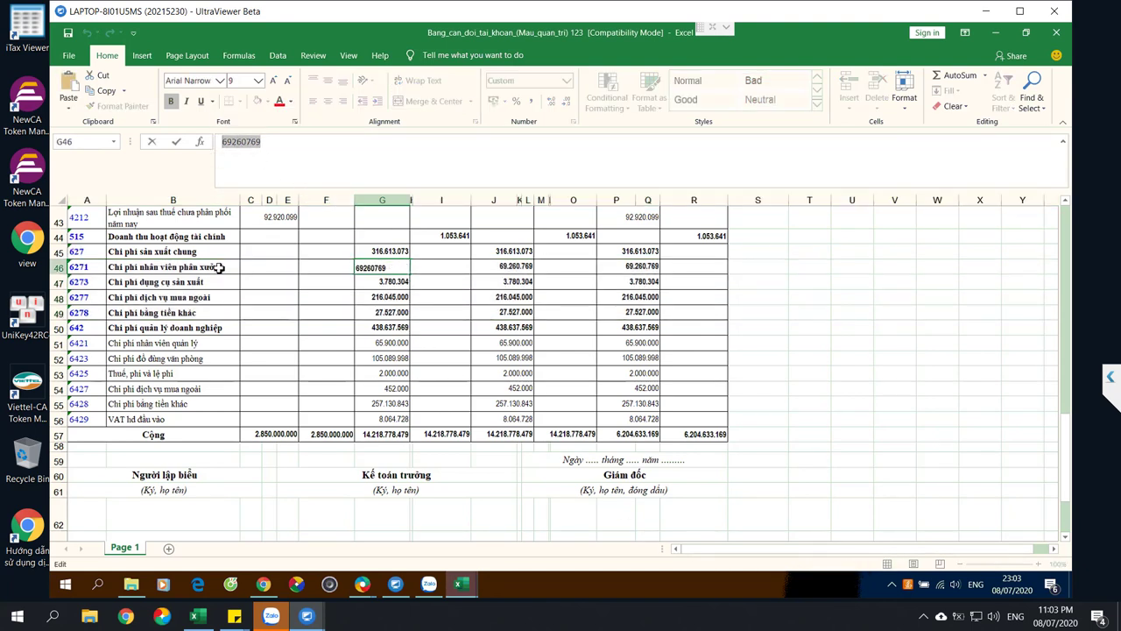
mouse_move(372, 580)
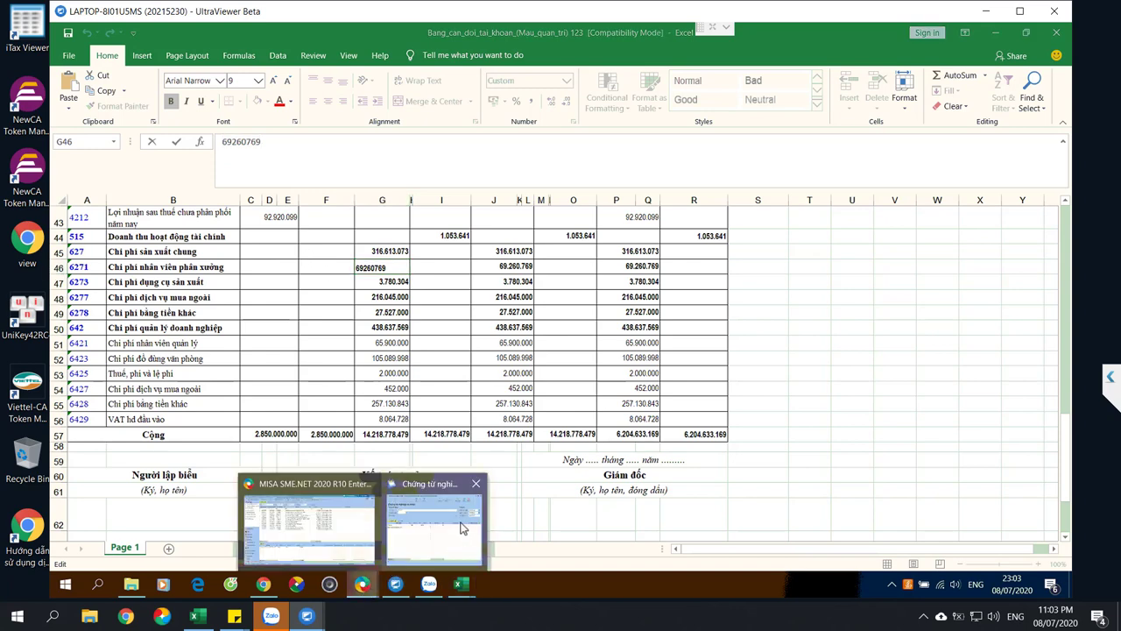
left_click(462, 524)
type("69.260.769")
key("Tab")
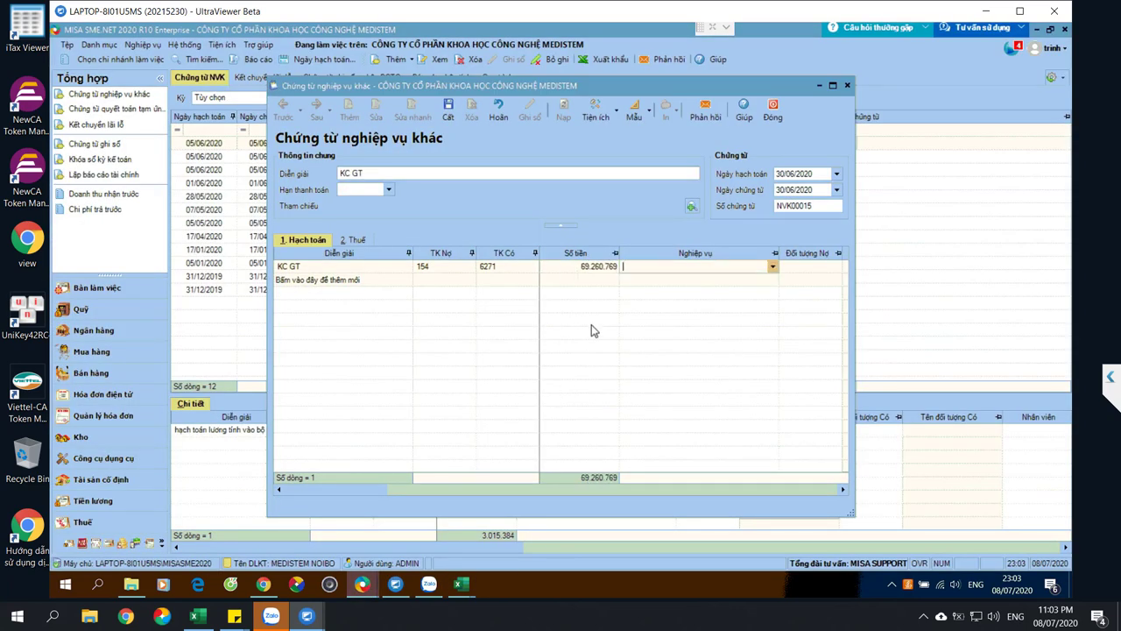
Start a second voucher line with debit account 154, and colour the text of rows 46 to 49 red in the Excel trial balance
left_click(435, 280)
left_click(488, 282)
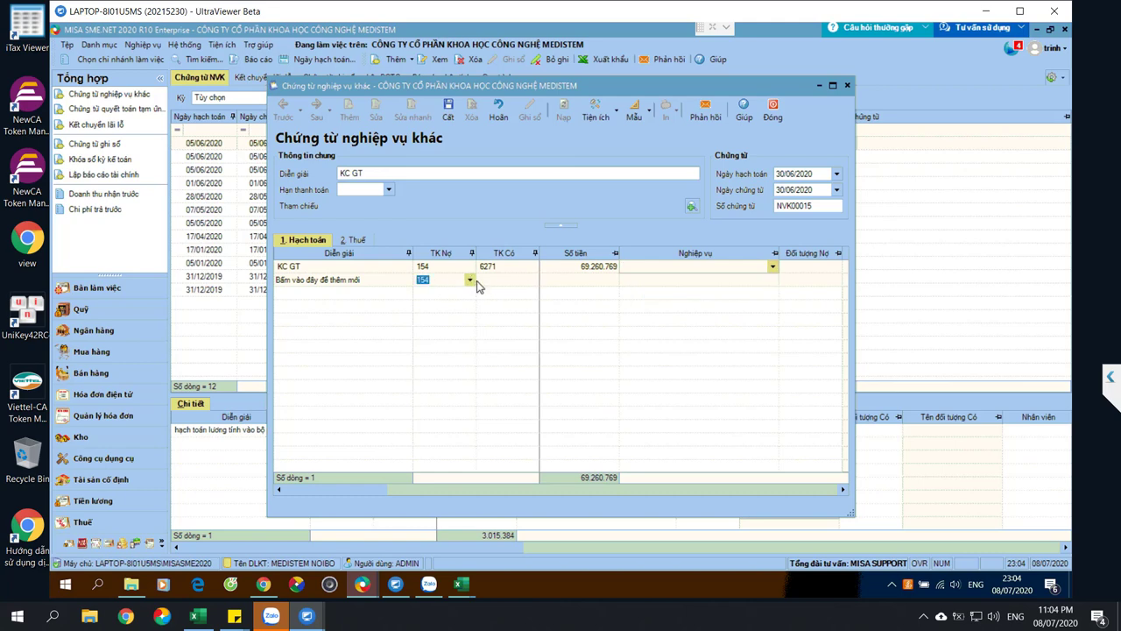
left_click(462, 584)
left_click(619, 535)
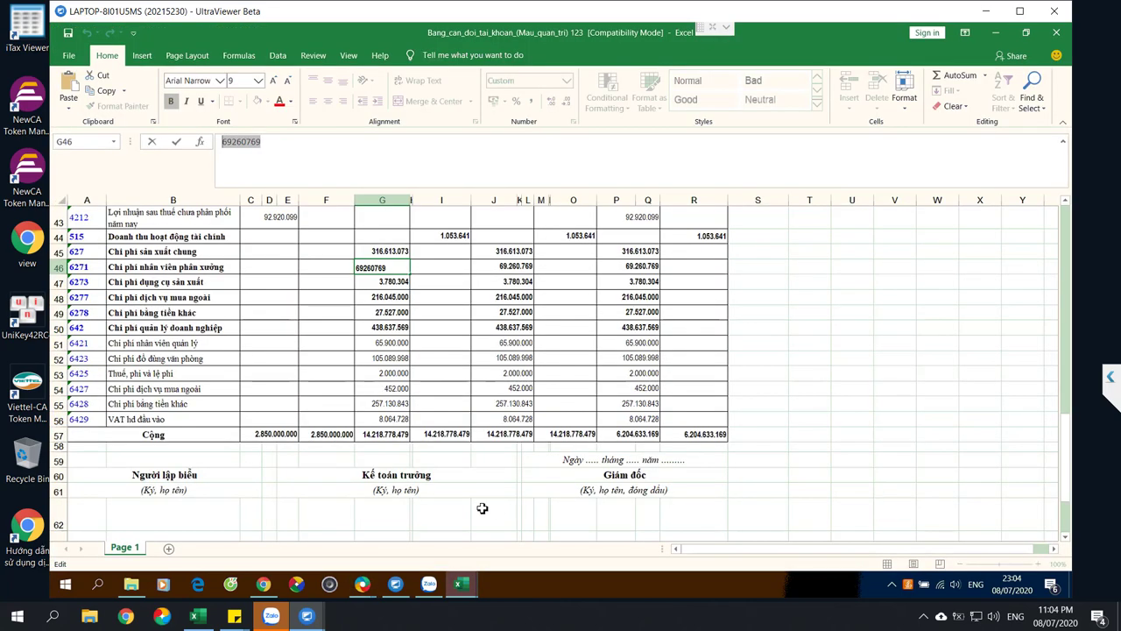
left_click(55, 267)
left_click_drag(55, 266, 70, 312)
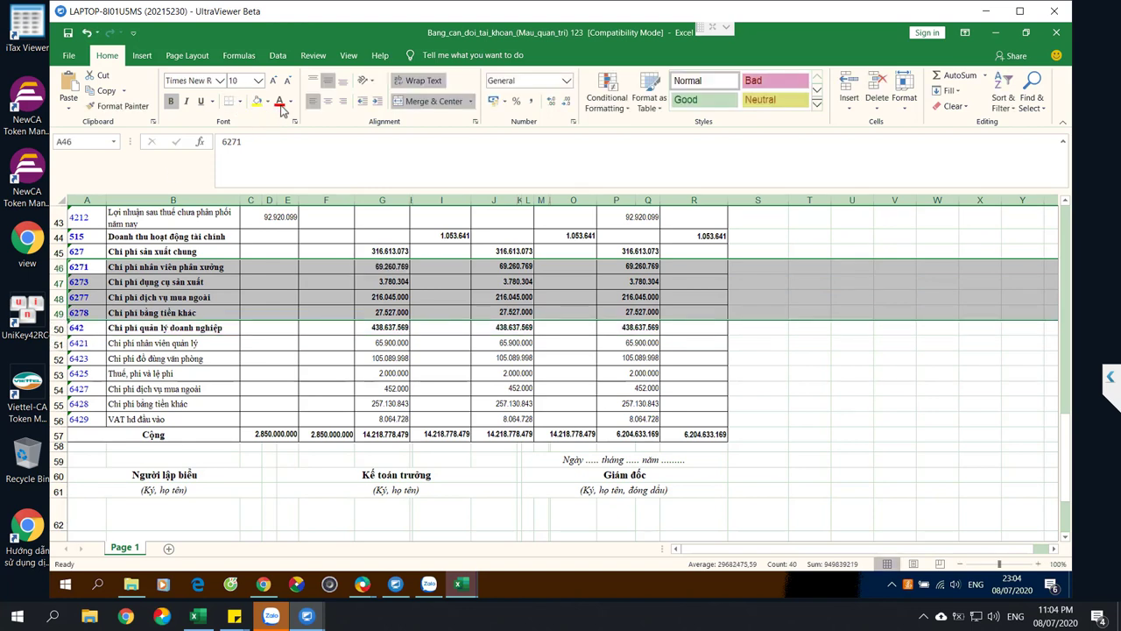
left_click(279, 100)
Select account 6273's amount in cell G47 and set the second MISA voucher line's credit account to 6273
left_click(375, 285)
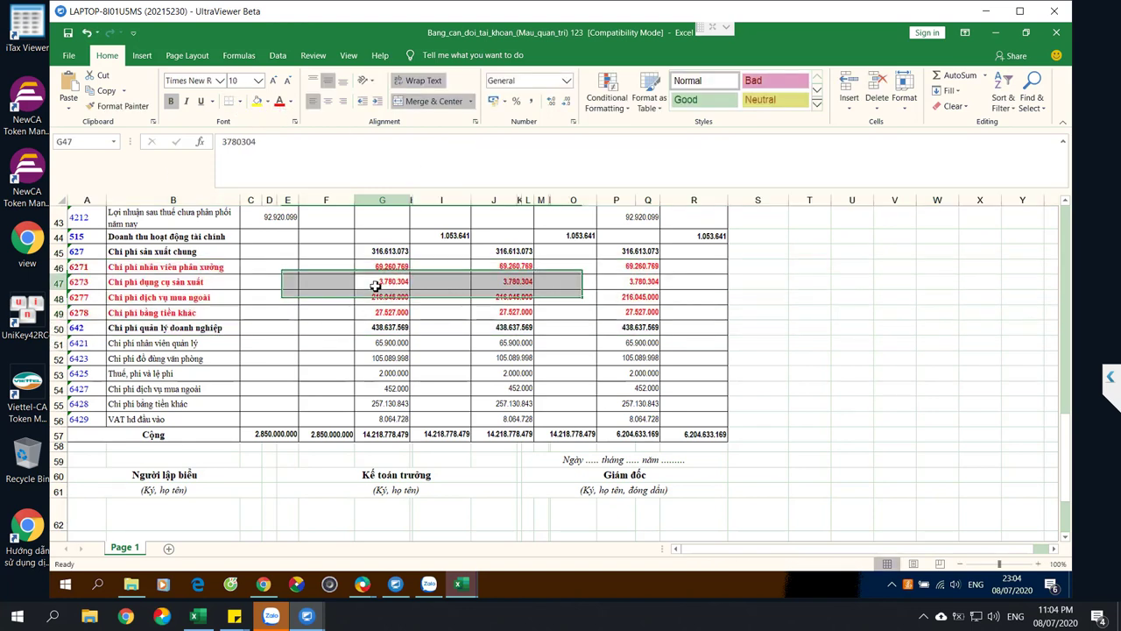
left_click_drag(255, 142, 217, 142)
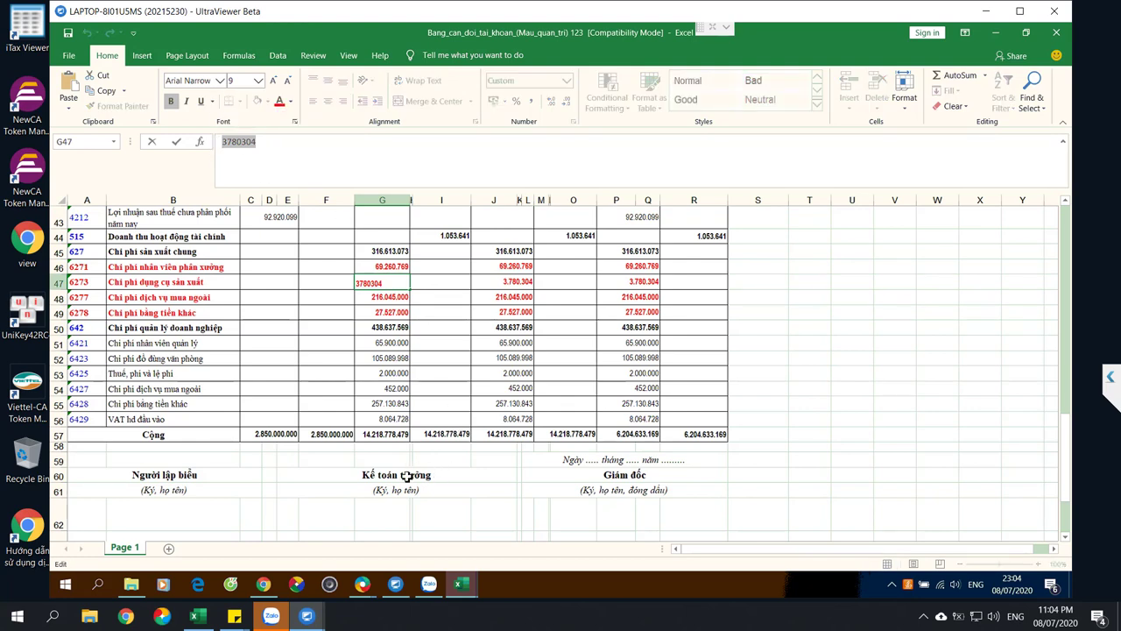
left_click(366, 585)
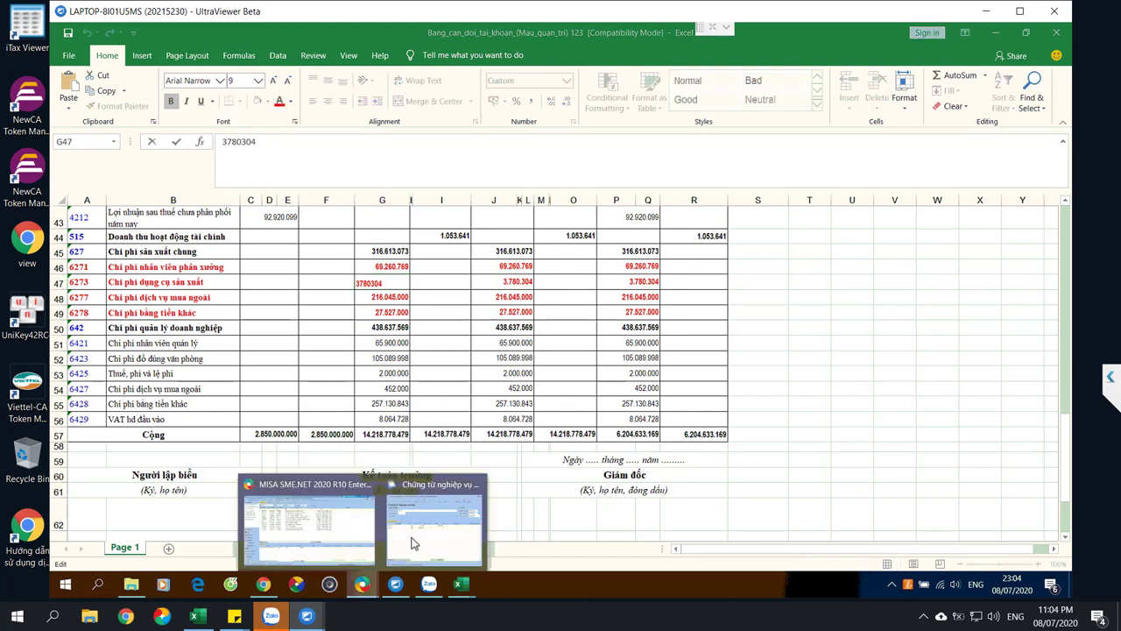
left_click(450, 512)
left_click(513, 282)
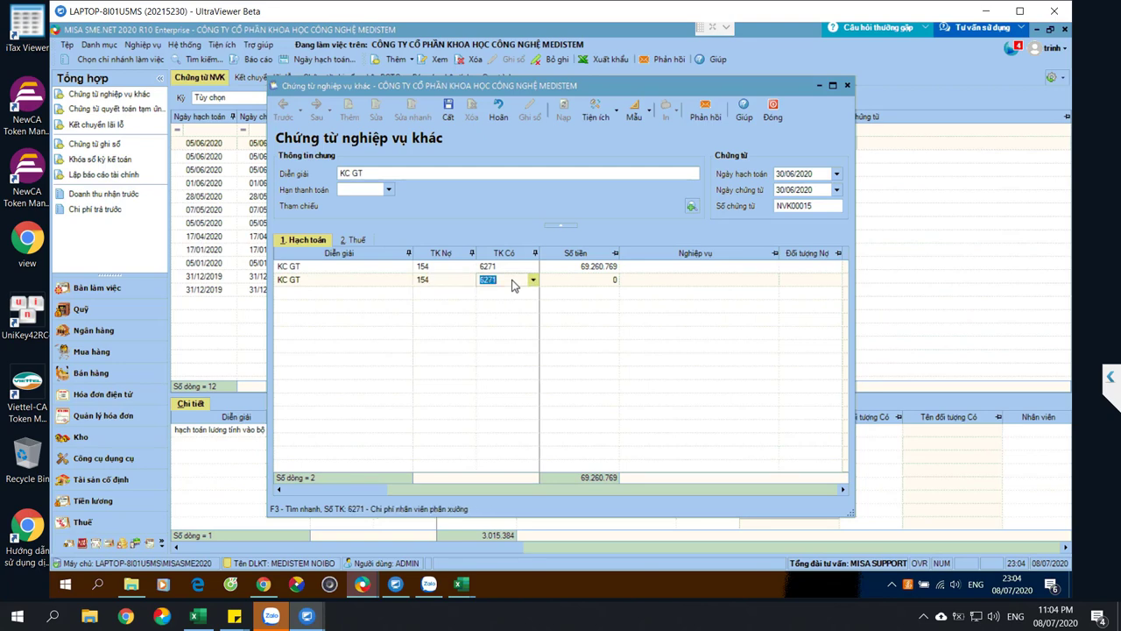
left_click(513, 282)
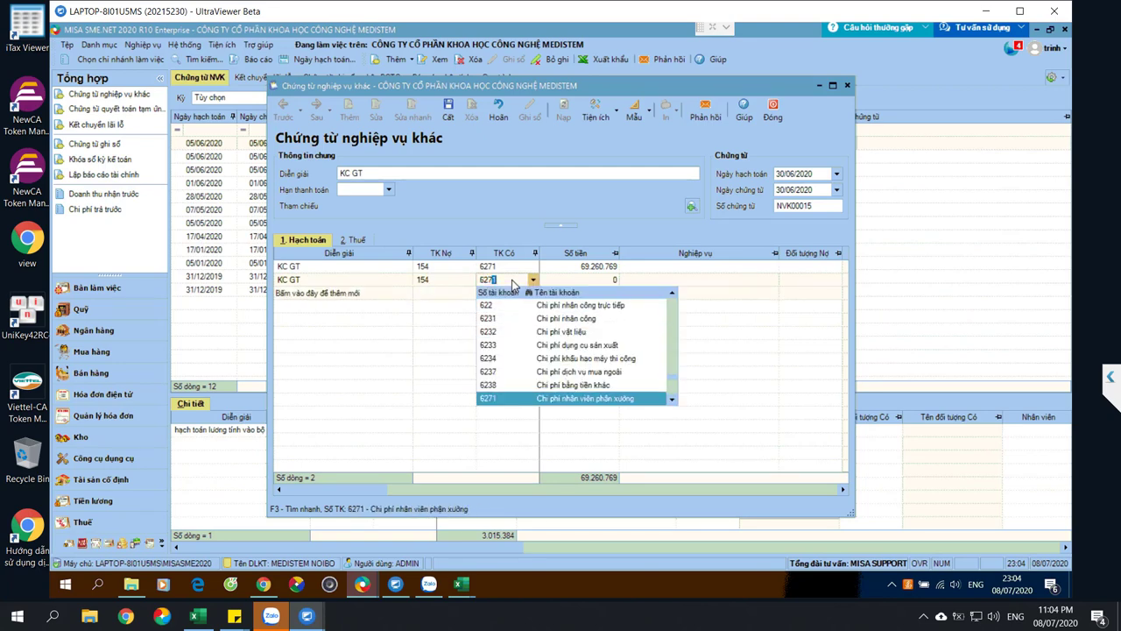
type("3")
key("Tab")
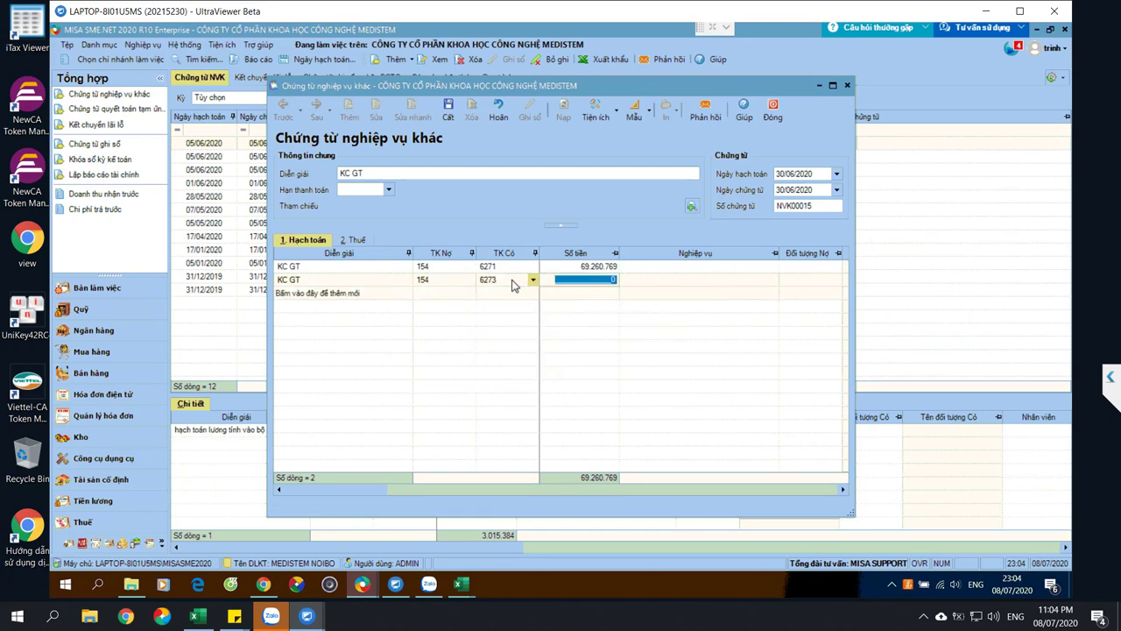
left_click(464, 584)
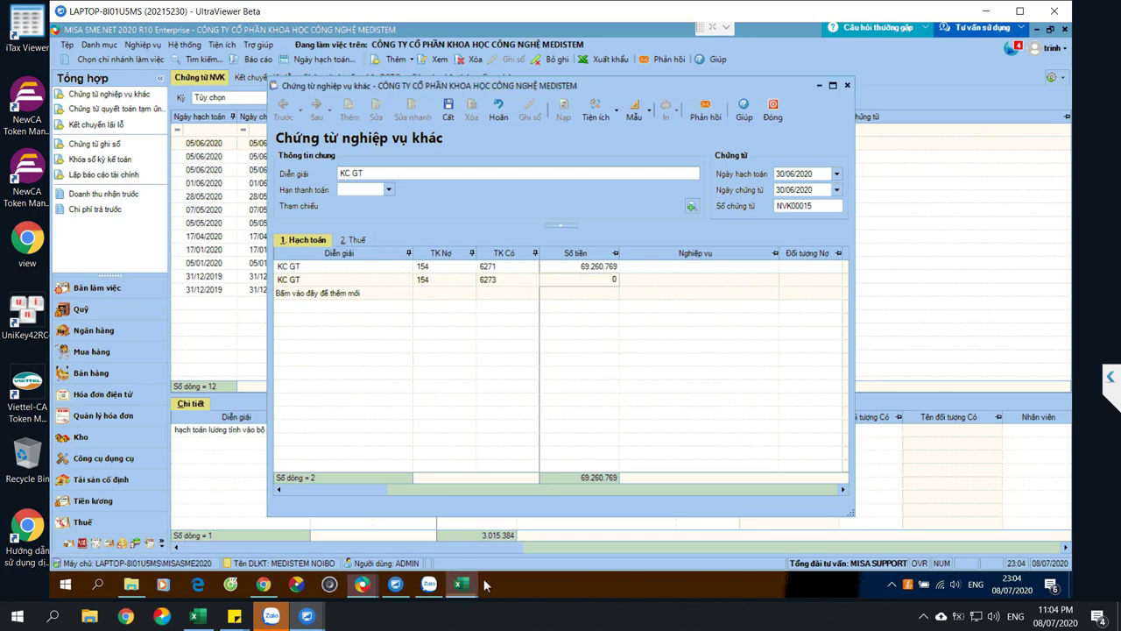
left_click(477, 545)
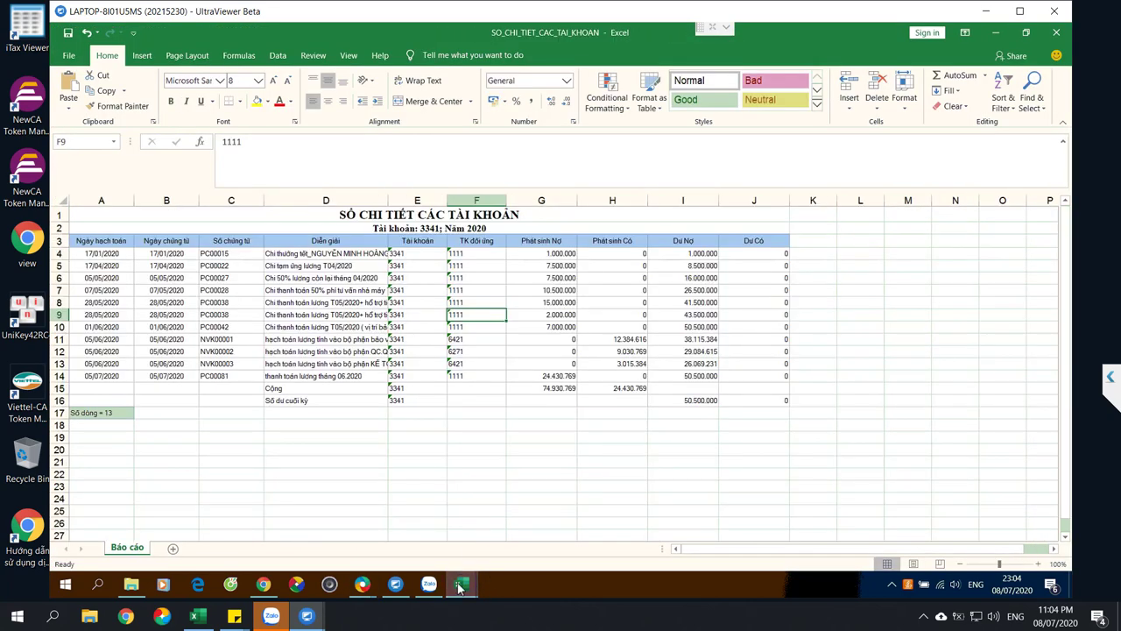
left_click(459, 586)
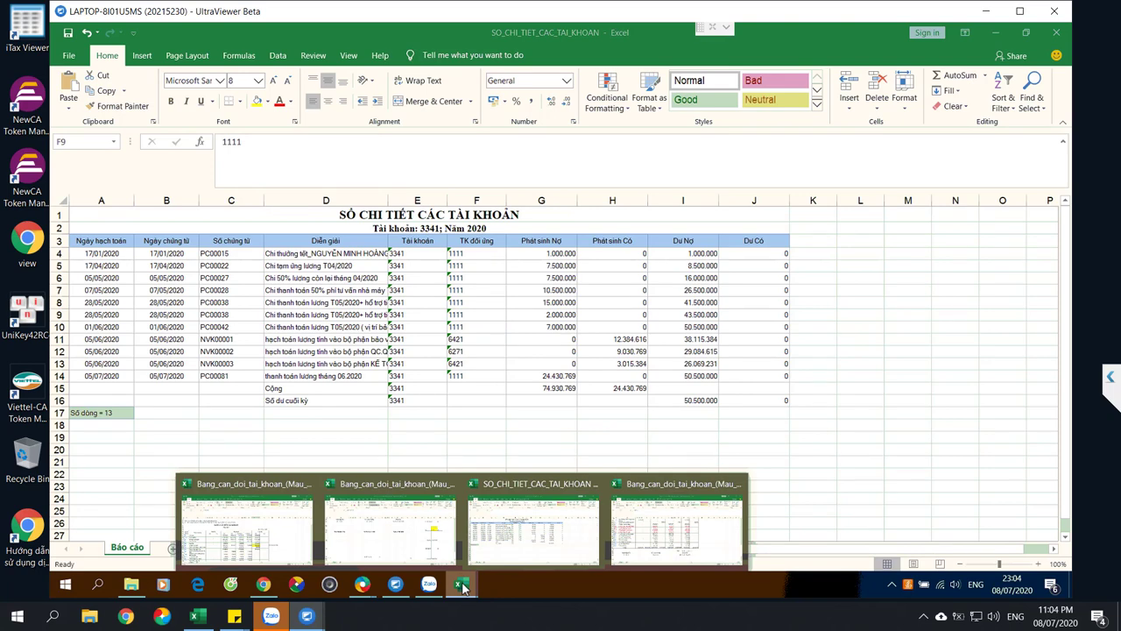
left_click(509, 542)
left_click(461, 584)
left_click(249, 536)
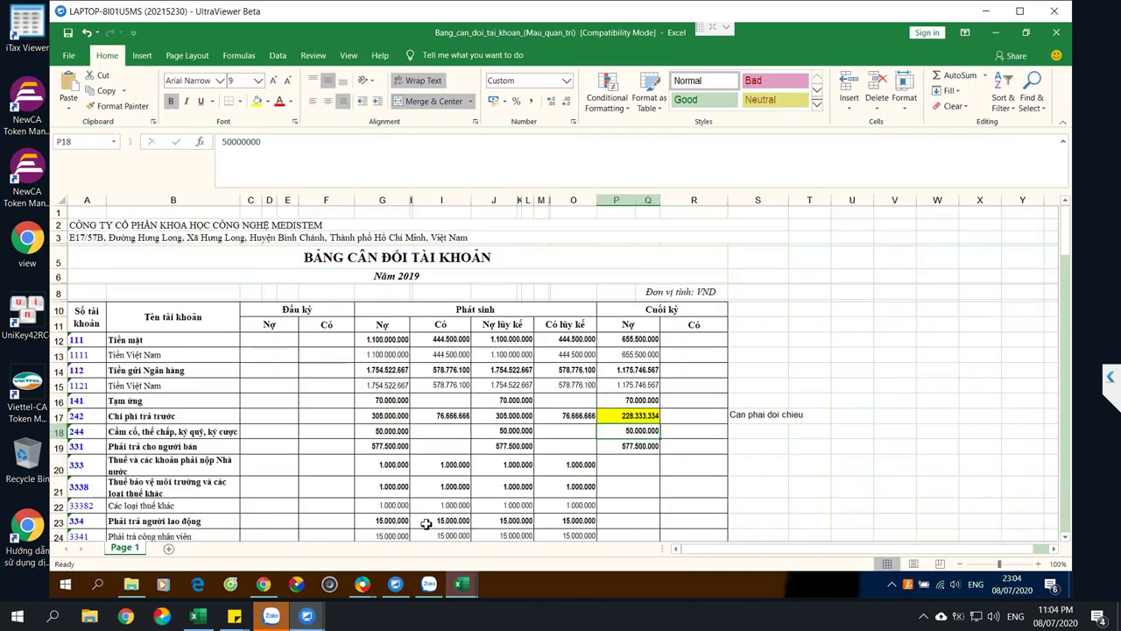
Copy account 6273's amount from cell G47 of the "123" Excel trial balance and enter 3.780.304 on the second MISA voucher line
left_click(467, 585)
left_click(668, 540)
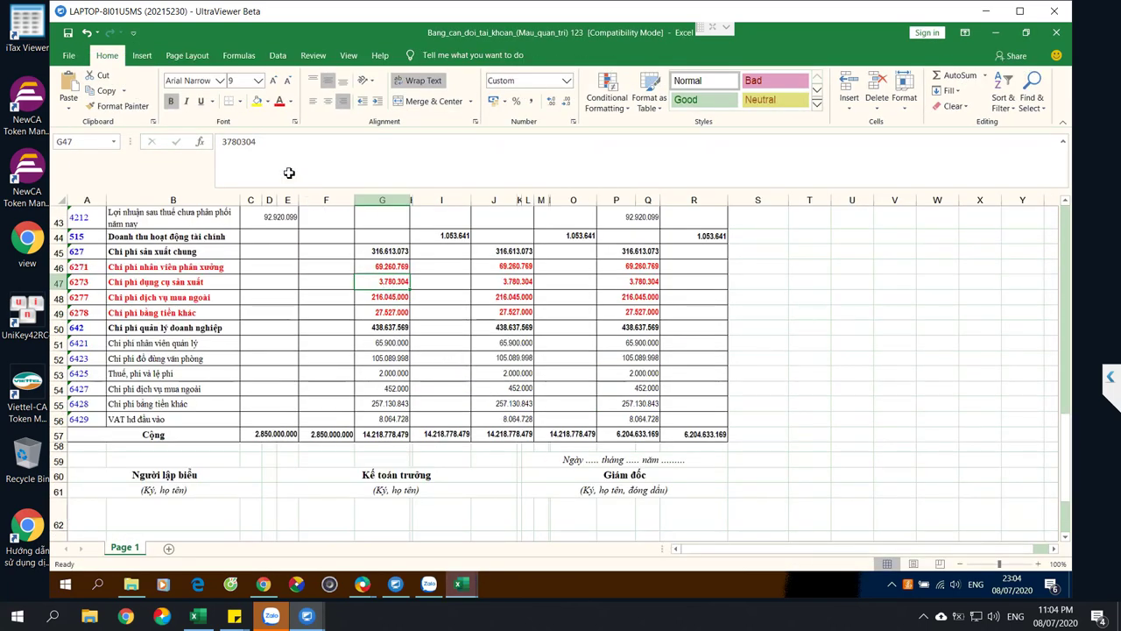
left_click_drag(269, 142, 217, 143)
key("ctrl+c")
left_click(216, 142)
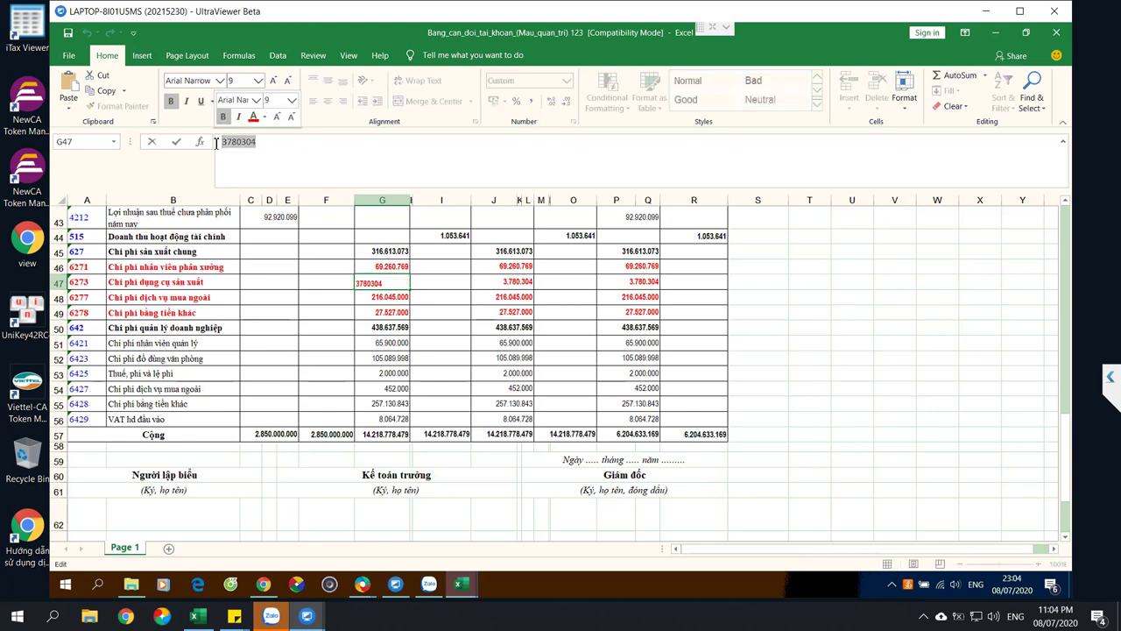
mouse_move(366, 590)
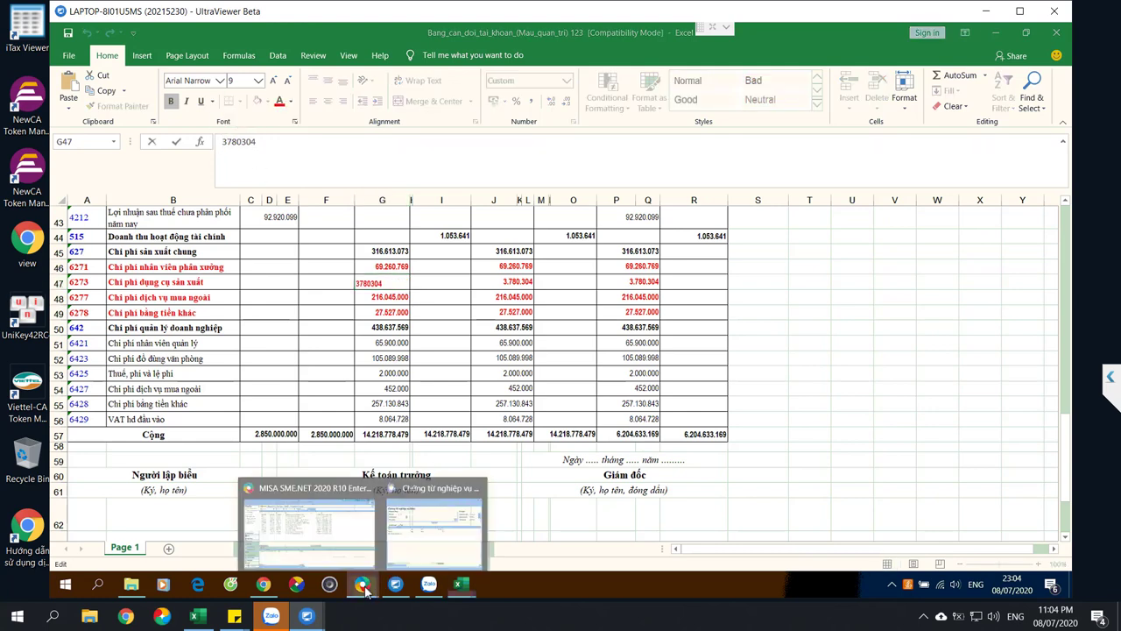
left_click(433, 530)
key("ctrl+v")
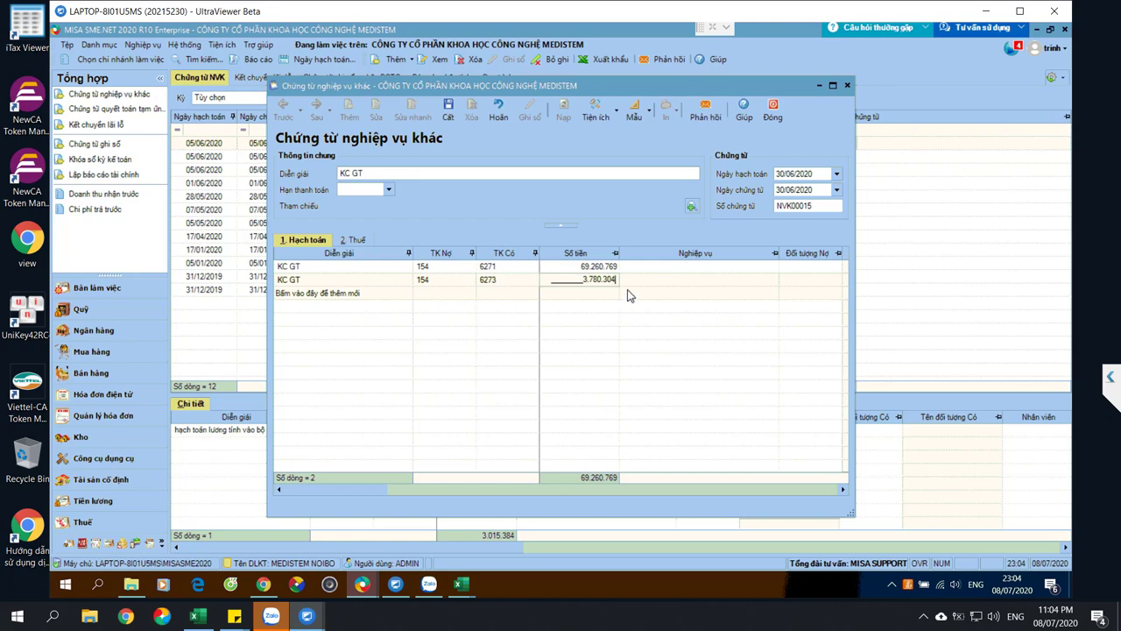
left_click(640, 283)
Start a third voucher line with debit account 154, and select account code 6277 in cell A48 of the Excel trial balance
left_click(444, 299)
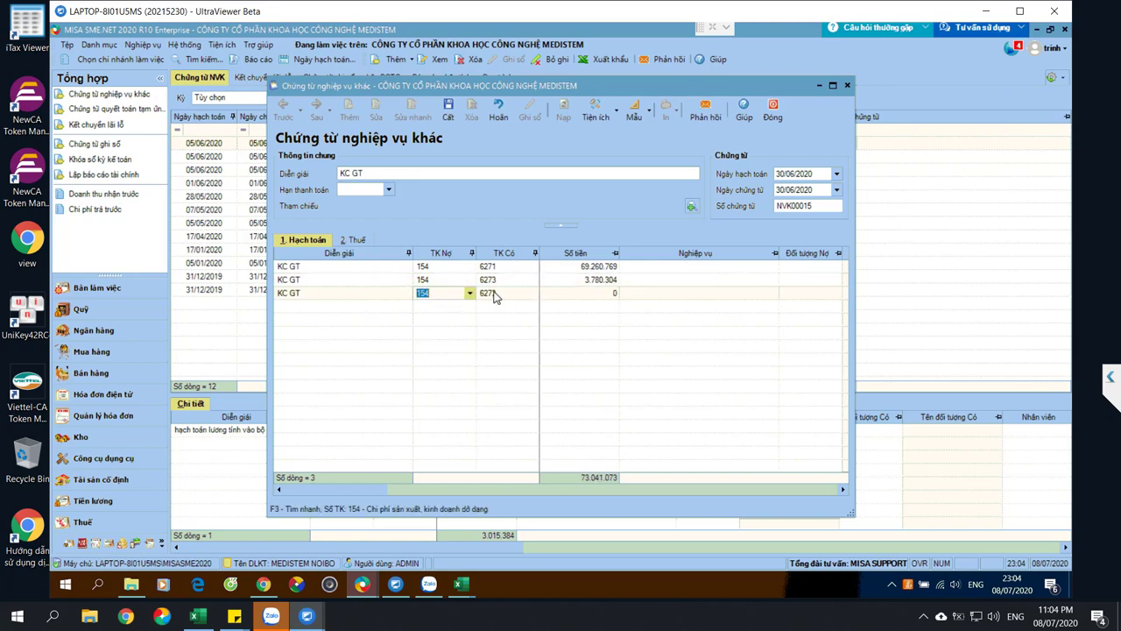
mouse_move(462, 583)
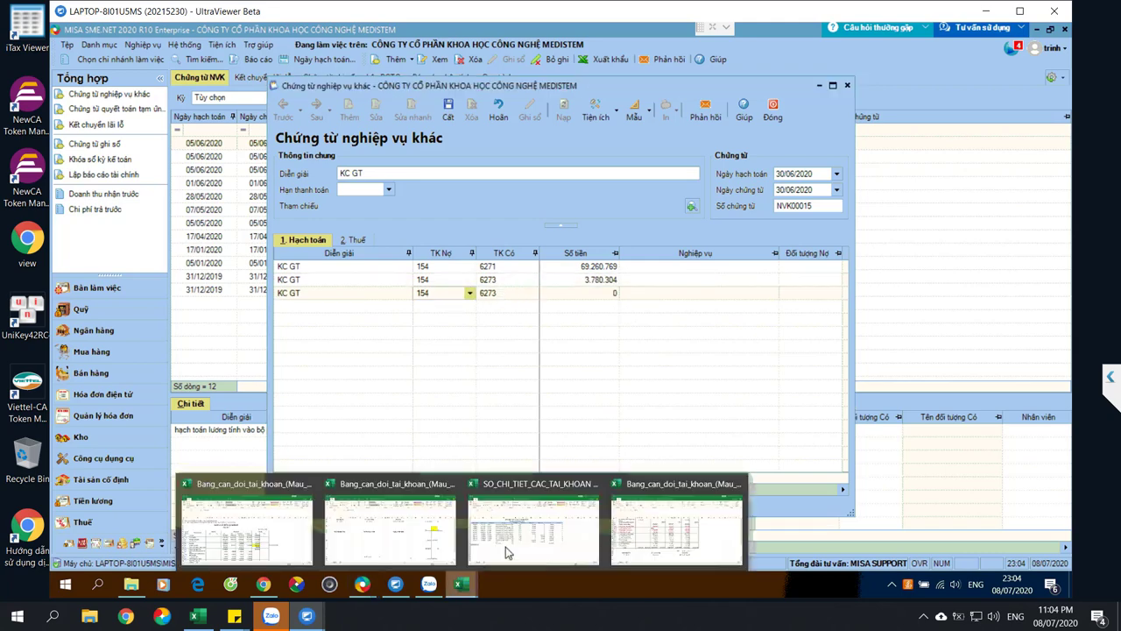
left_click(677, 528)
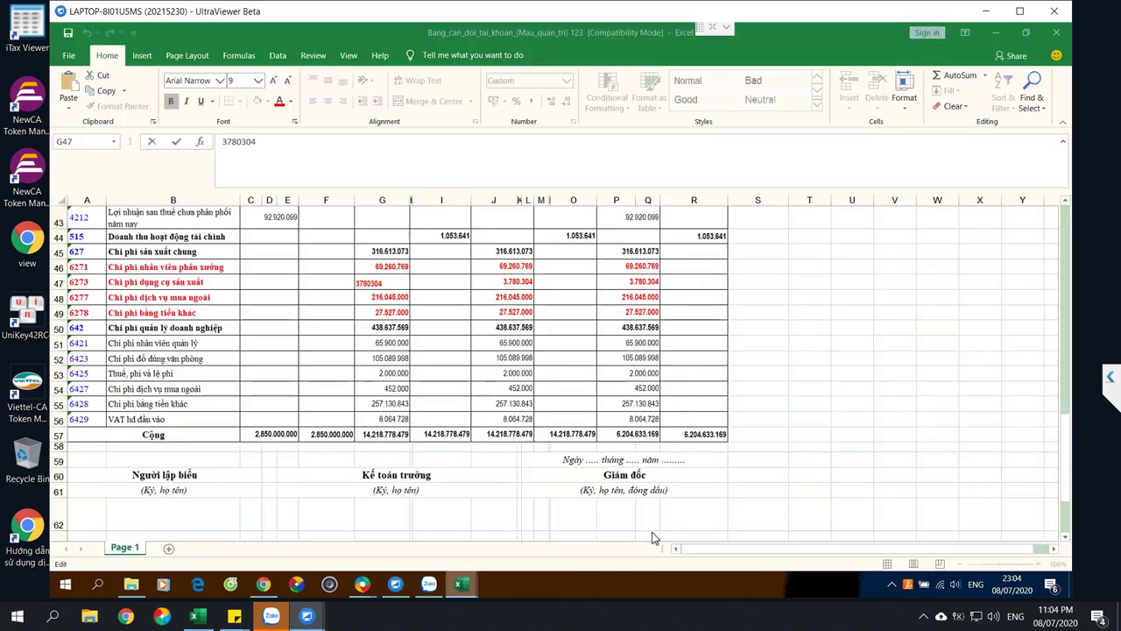
left_click(85, 298)
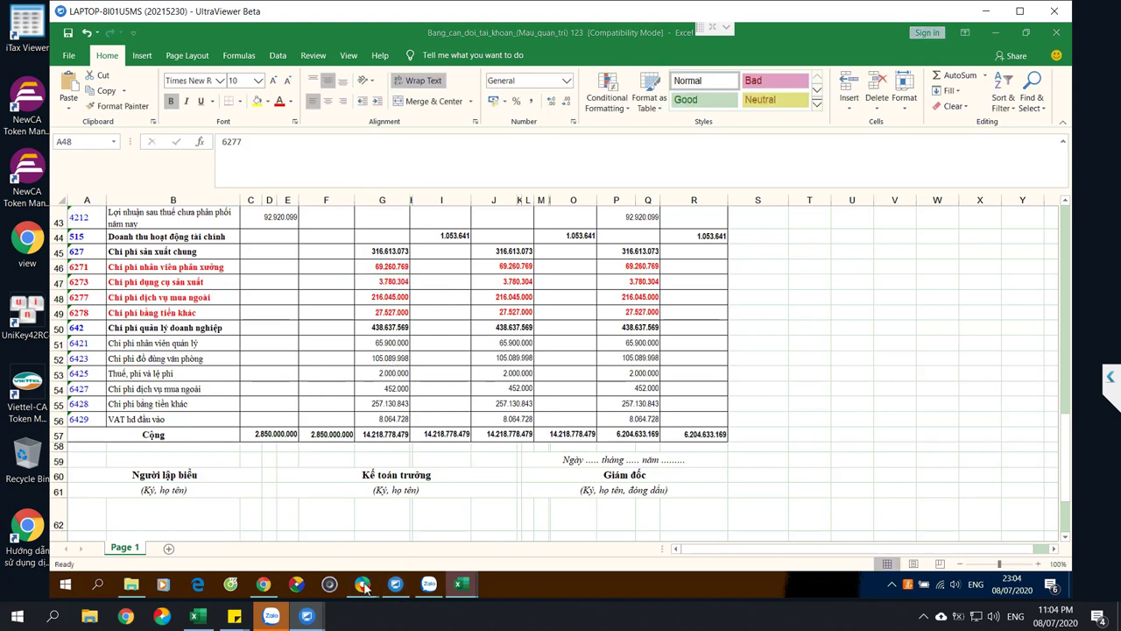
Set the third voucher line's credit account to 6277 in MISA
mouse_move(375, 588)
left_click(444, 546)
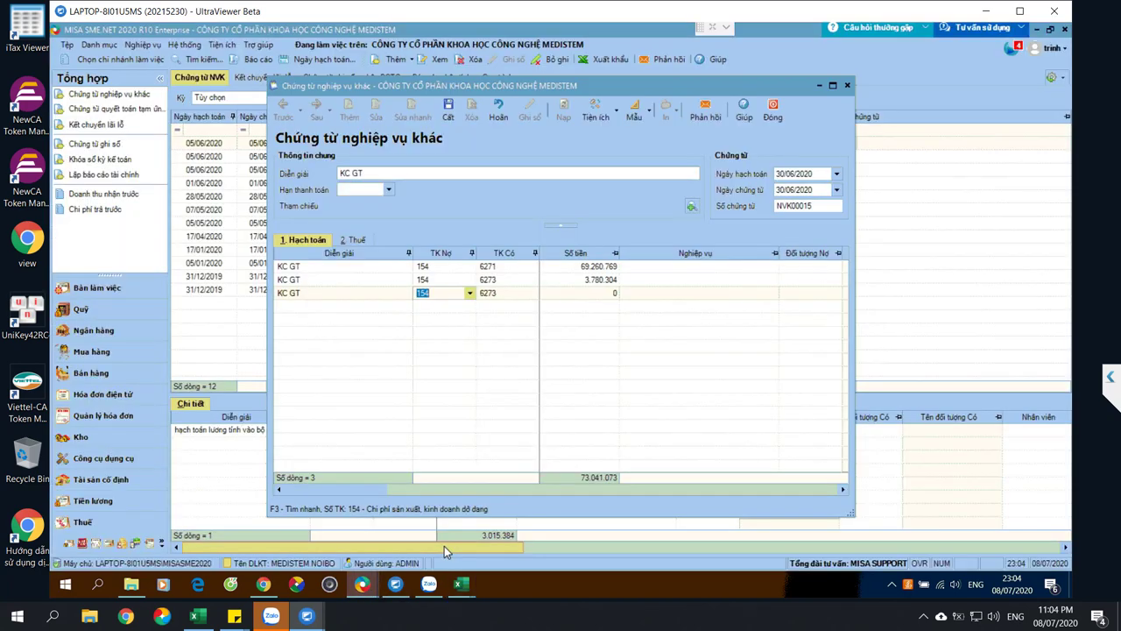
left_click(519, 292)
left_click(532, 293)
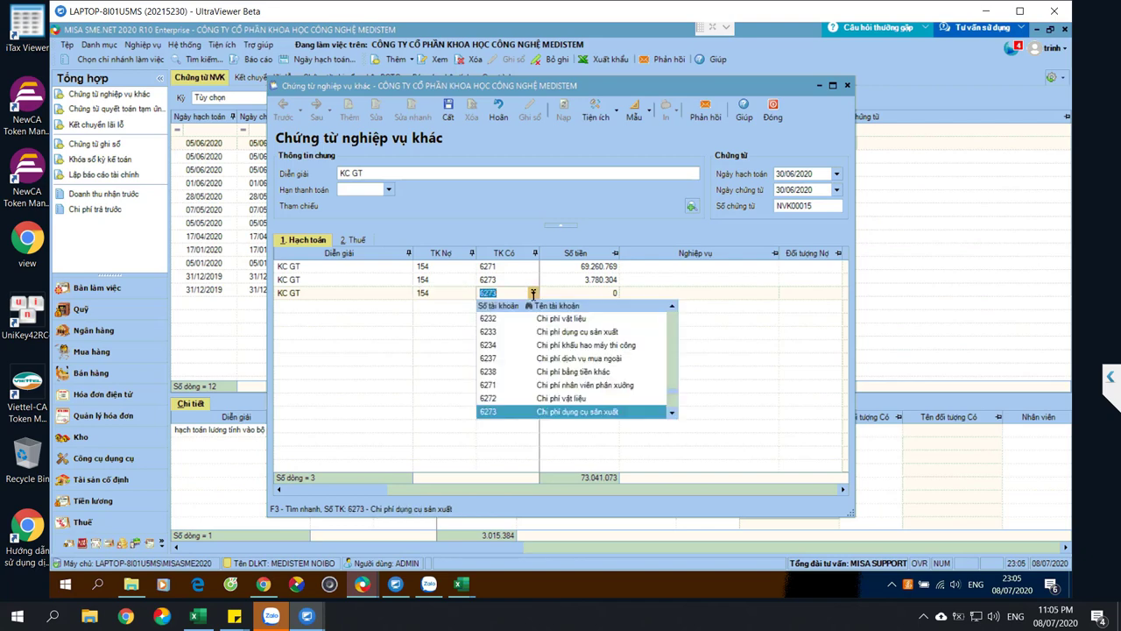
left_click(665, 411)
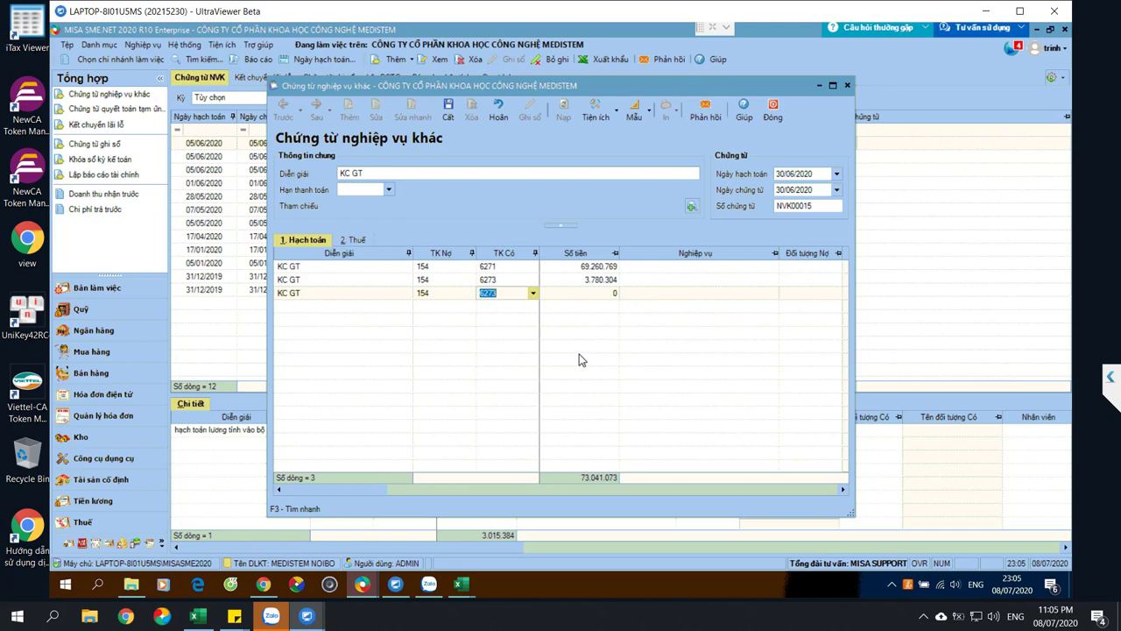
type("6277")
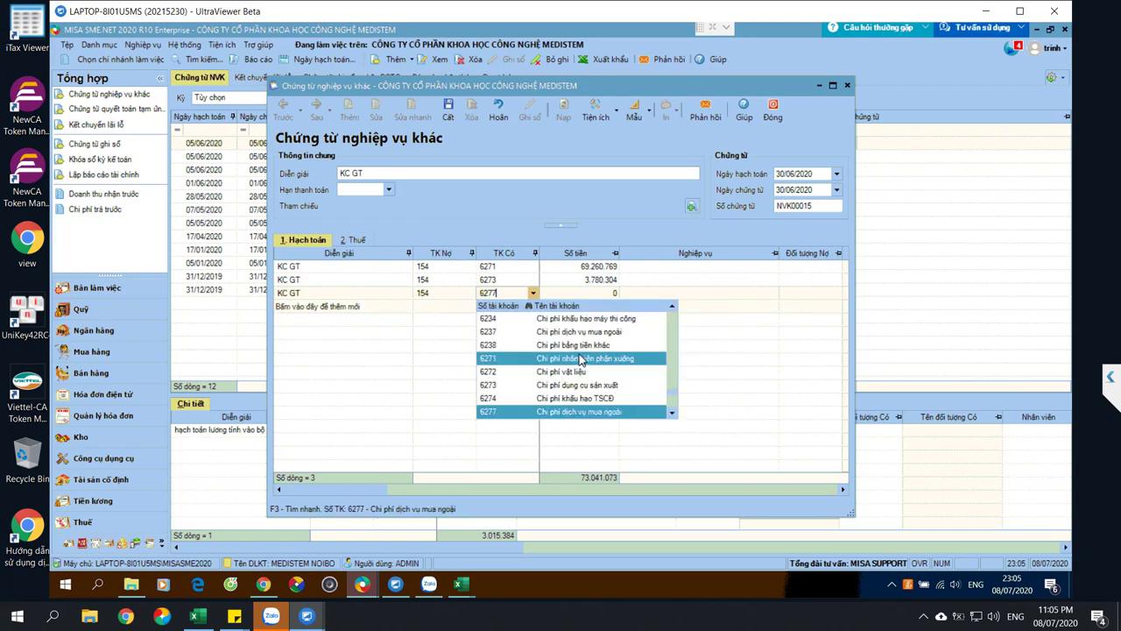
key("Return")
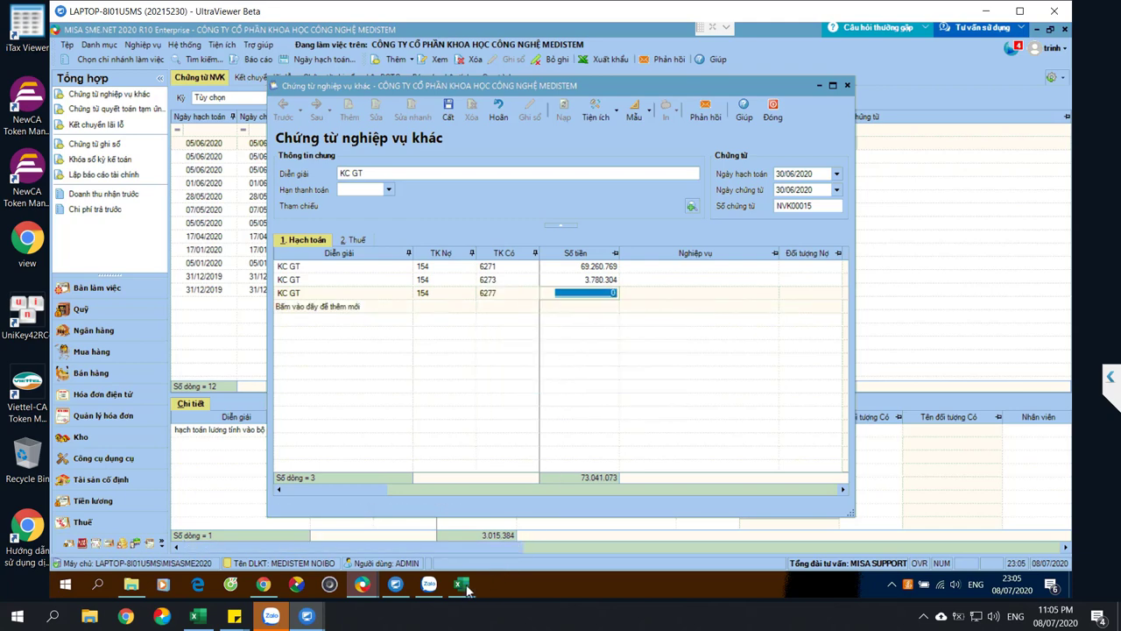
Select account 6277's debit movement amount in cell G48 of the "123" Excel trial balance and switch back to MISA
left_click(631, 536)
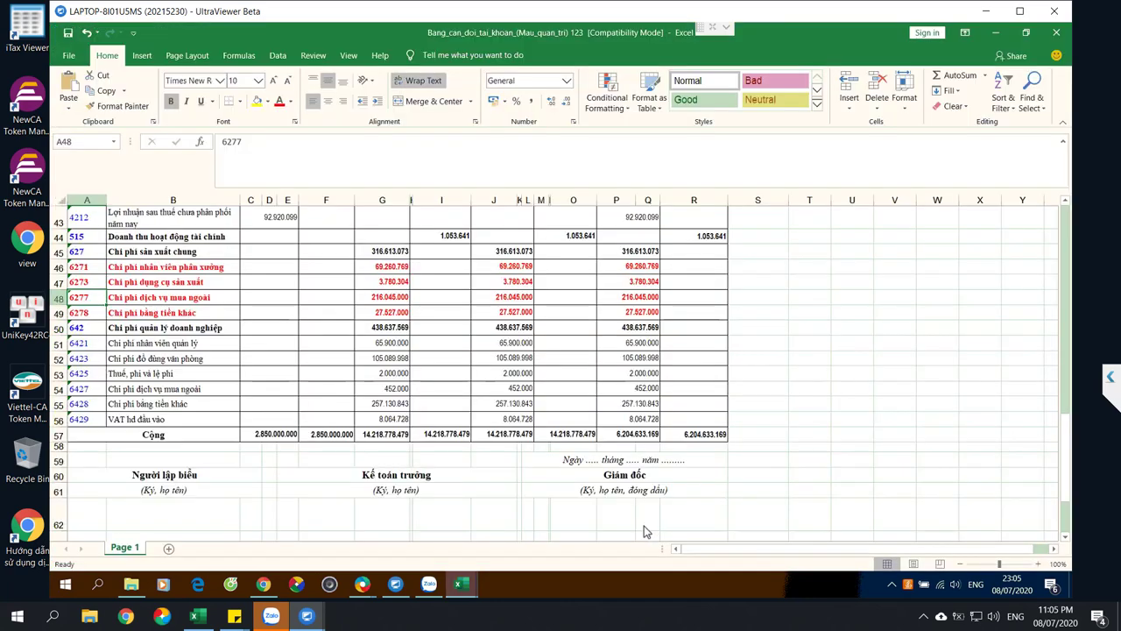
left_click(389, 298)
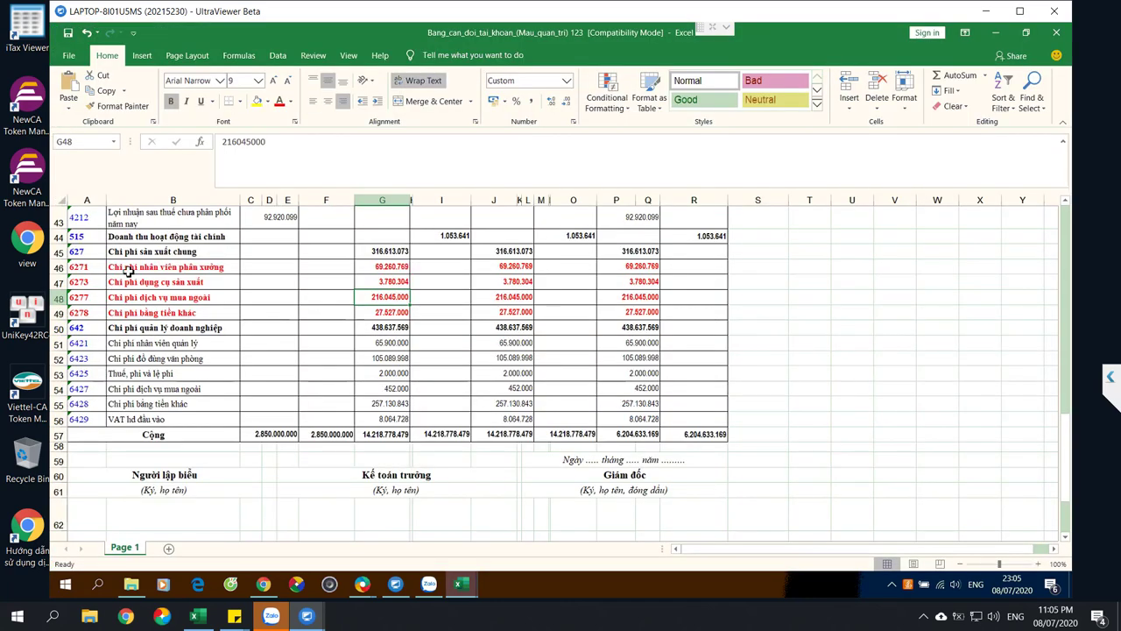
left_click_drag(270, 141, 219, 141)
key("alt+Tab")
Examine the 01/01/2020 to 30/7/2020 trial balance for the movements of accounts 154 and 627x, and close the report
scroll(567, 469, "down", 1)
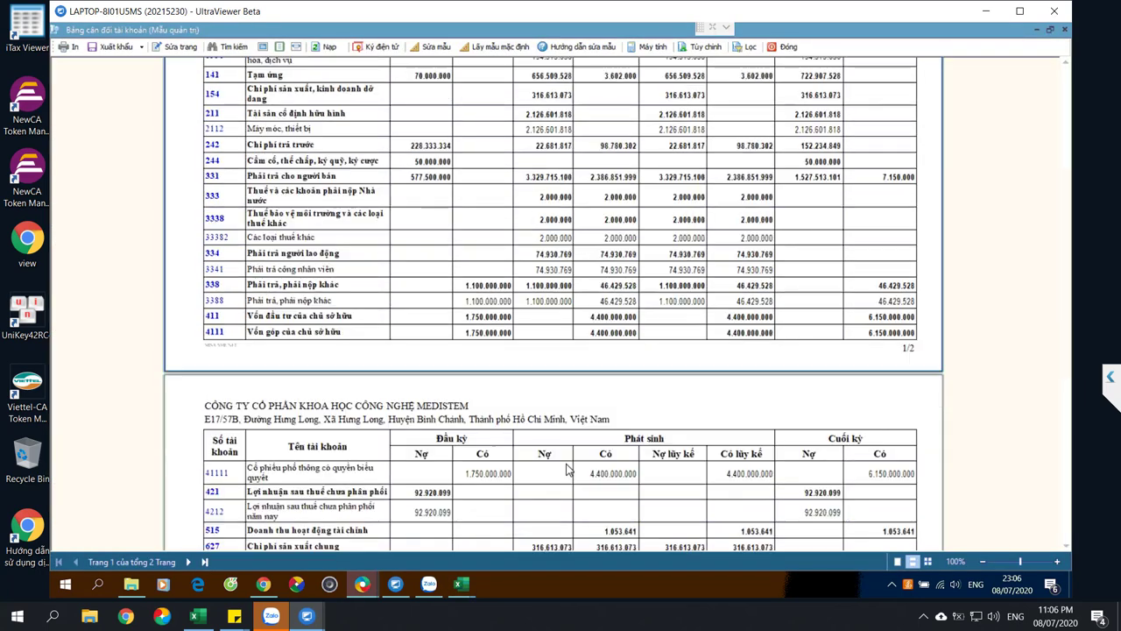
scroll(567, 470, "down", 1)
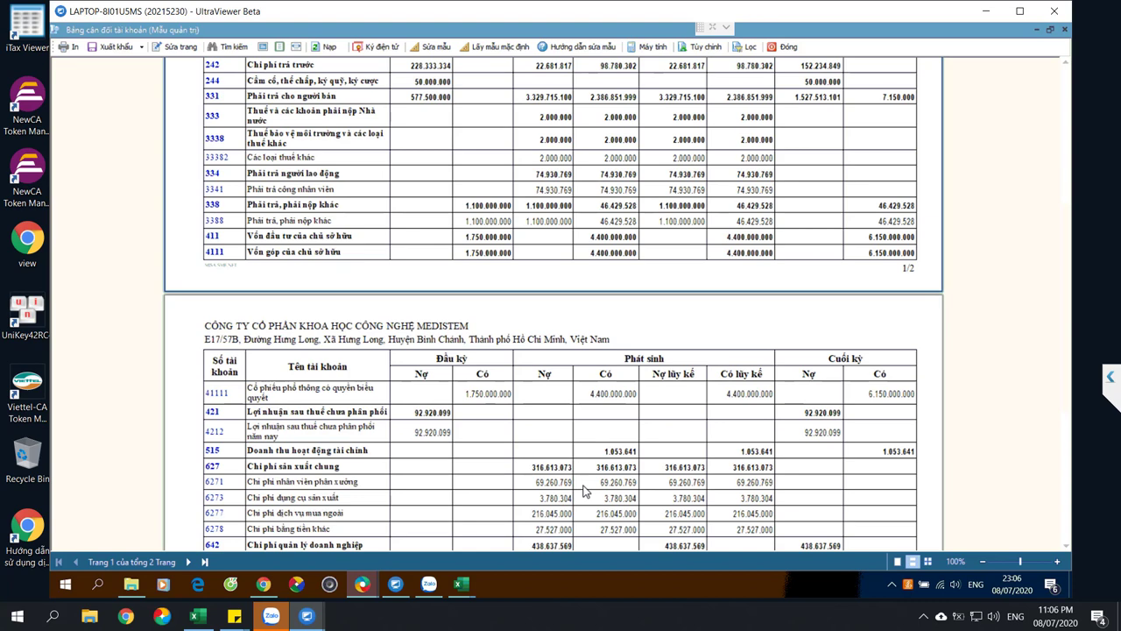
scroll(585, 492, "down", 2)
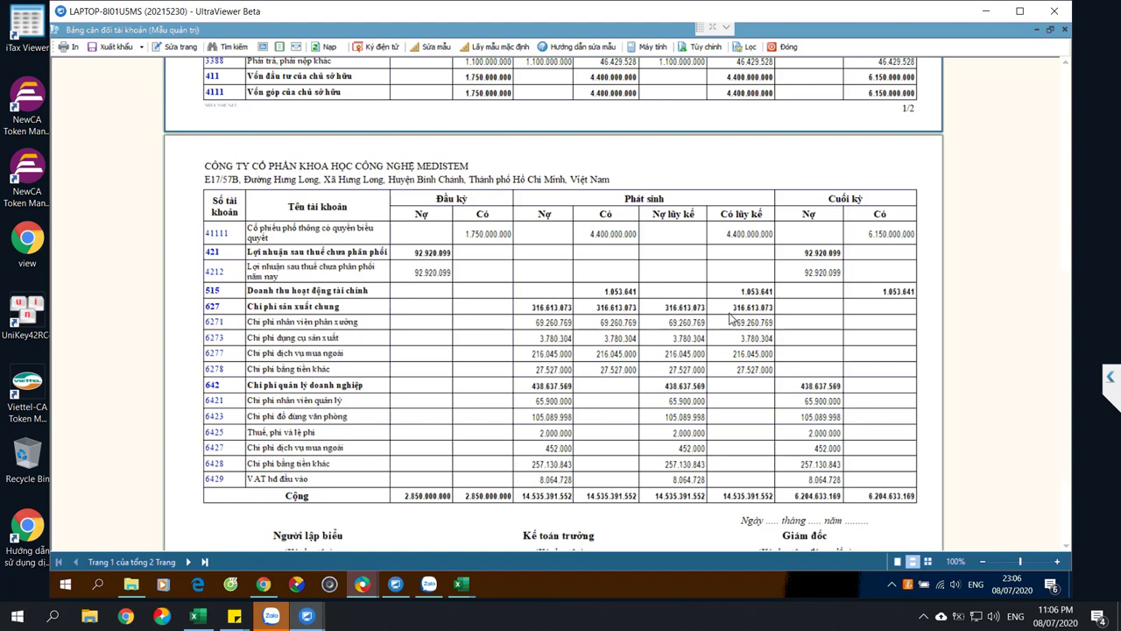
scroll(731, 320, "up", 3)
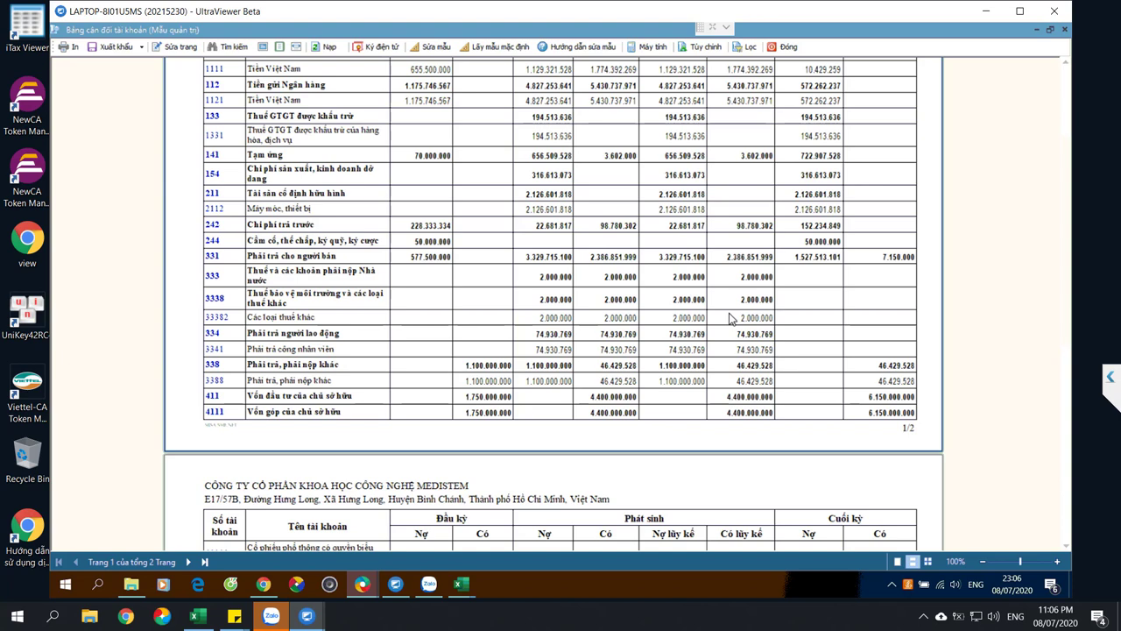
scroll(731, 320, "up", 2)
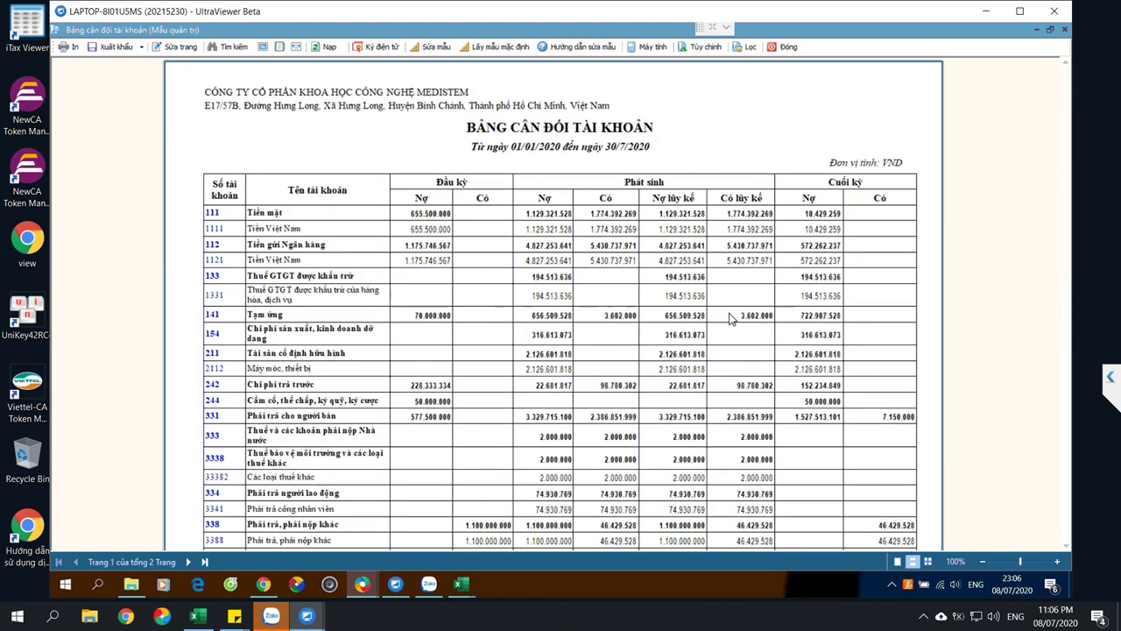
scroll(732, 319, "down", 3)
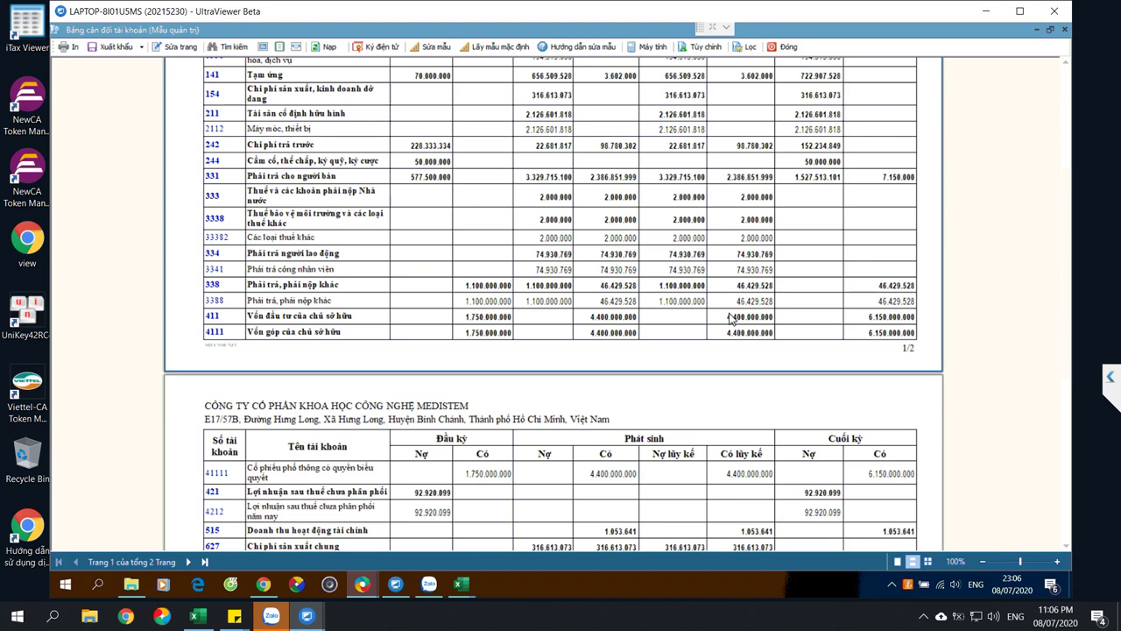
scroll(725, 329, "down", 1)
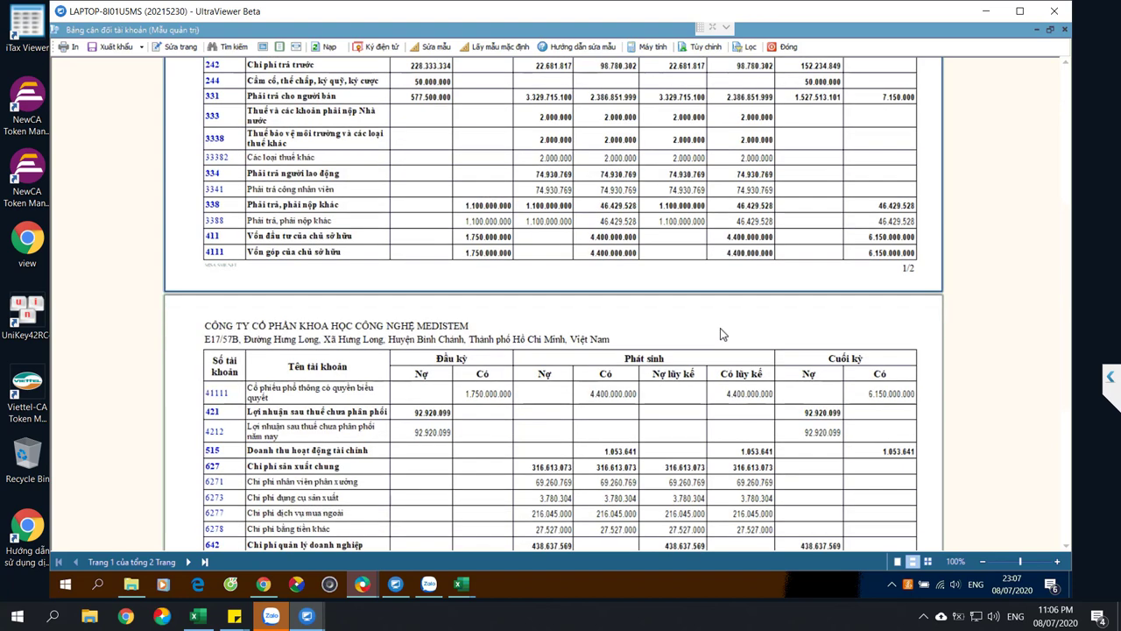
scroll(723, 334, "down", 2)
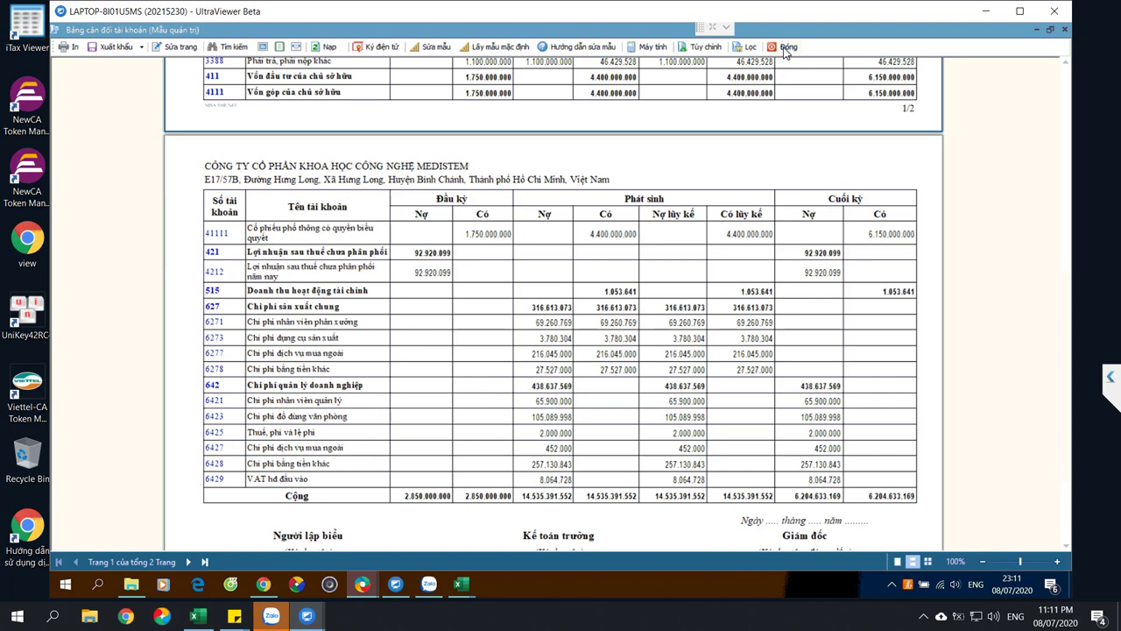
left_click(785, 48)
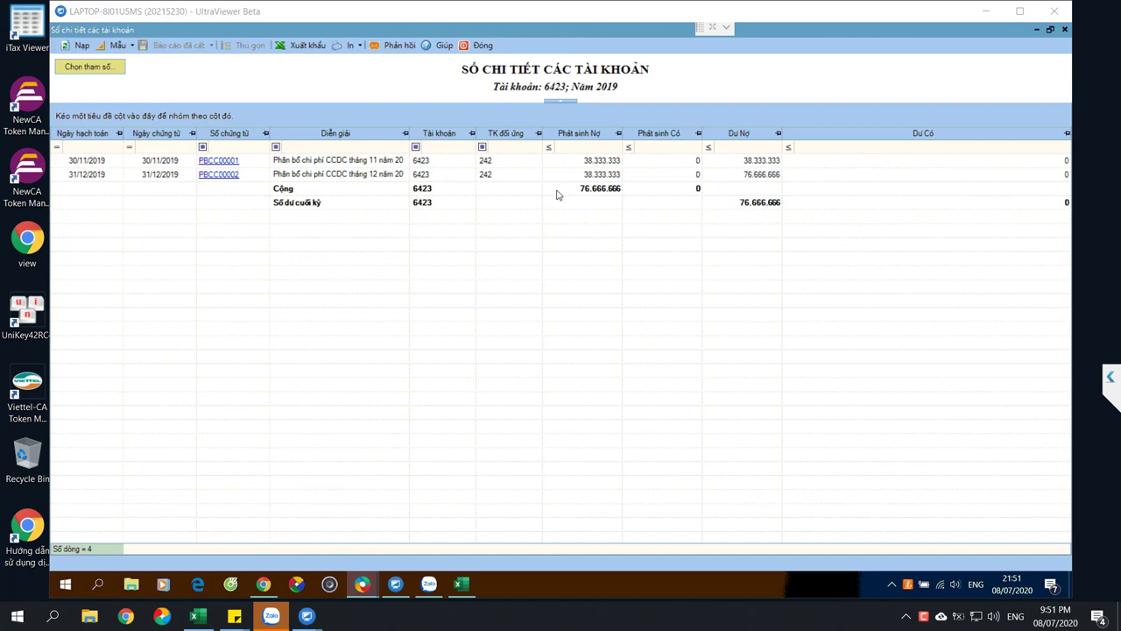
Close the account 6423 detail ledger, examine the 642x and 911 accounts in the trial balance, and close that report
left_click(478, 45)
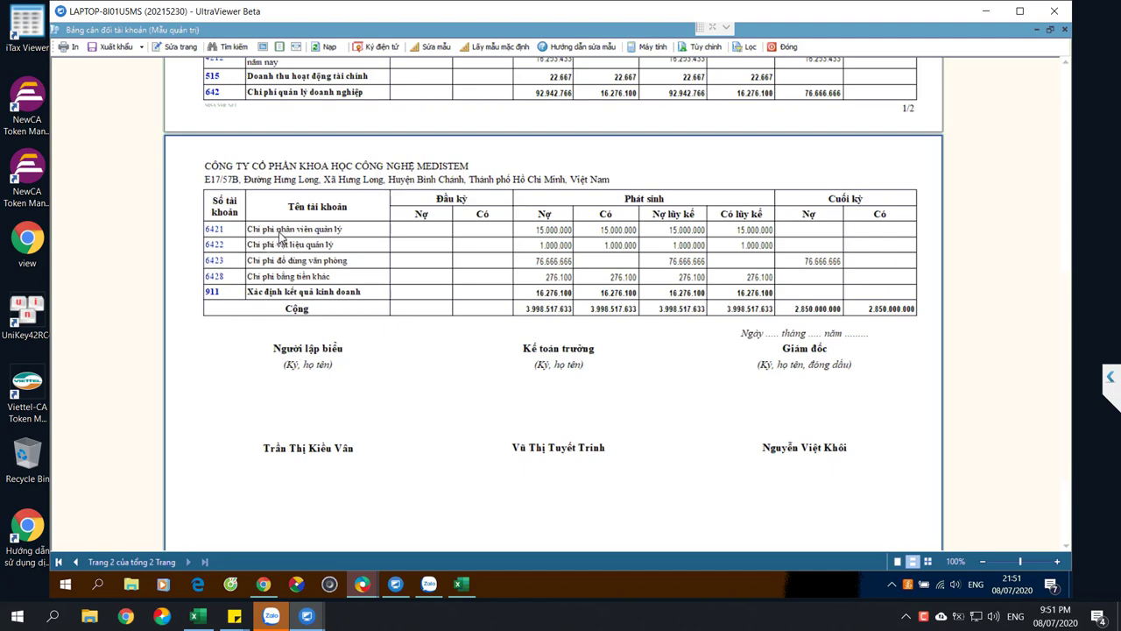
scroll(282, 237, "up", 2)
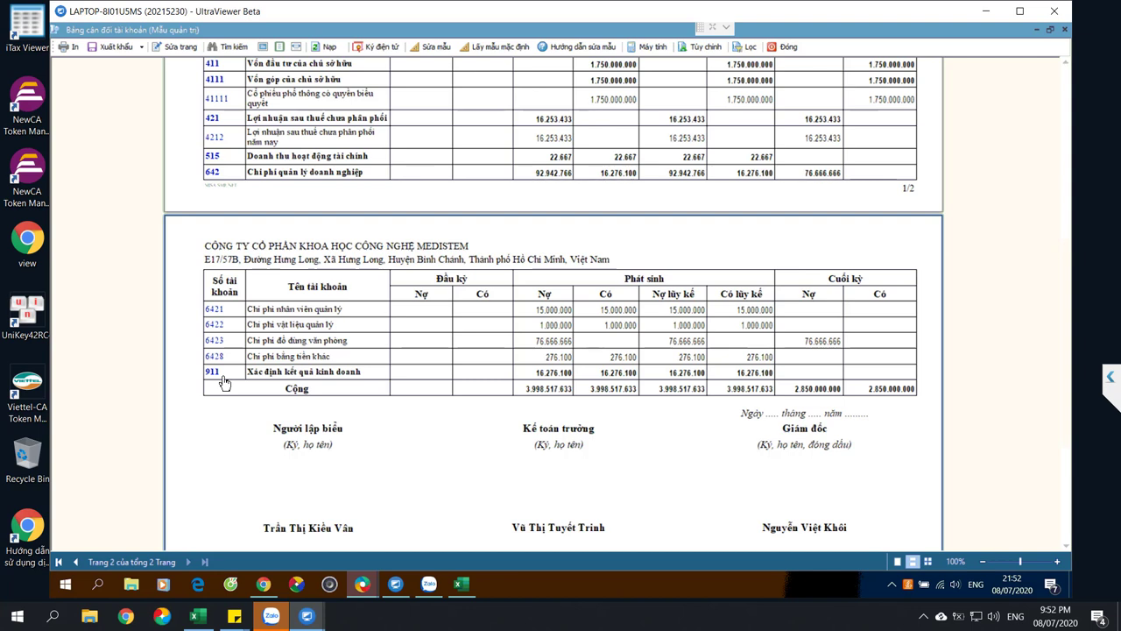
left_click(785, 47)
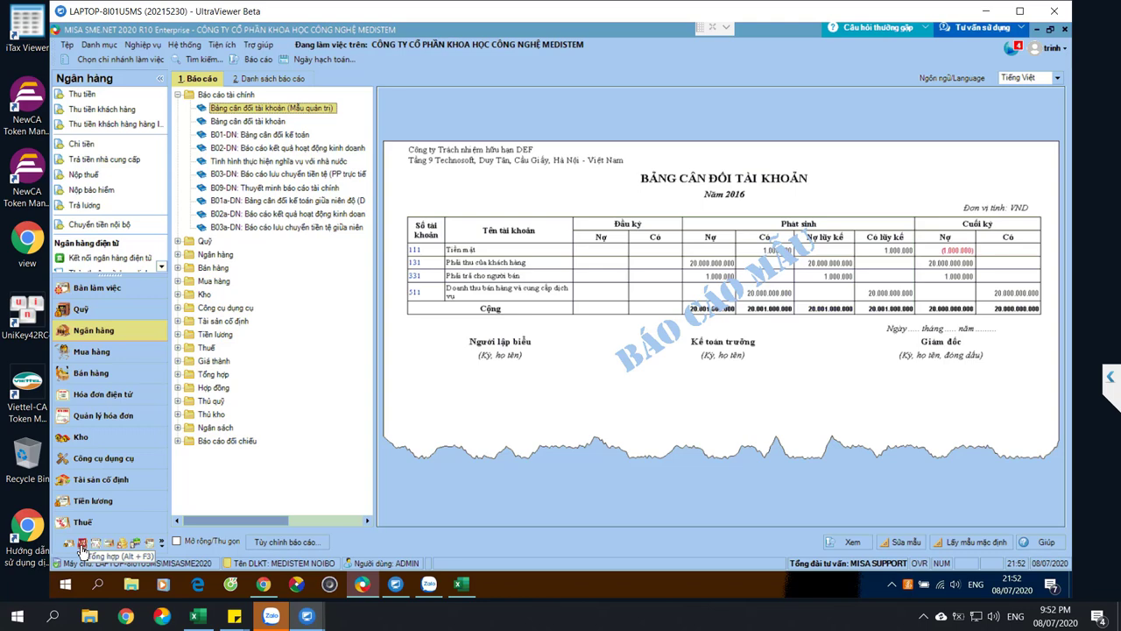
Unpost and delete the profit and loss transfer voucher NVK00006 dated 31/12/2019 in the general ledger module
left_click(79, 546)
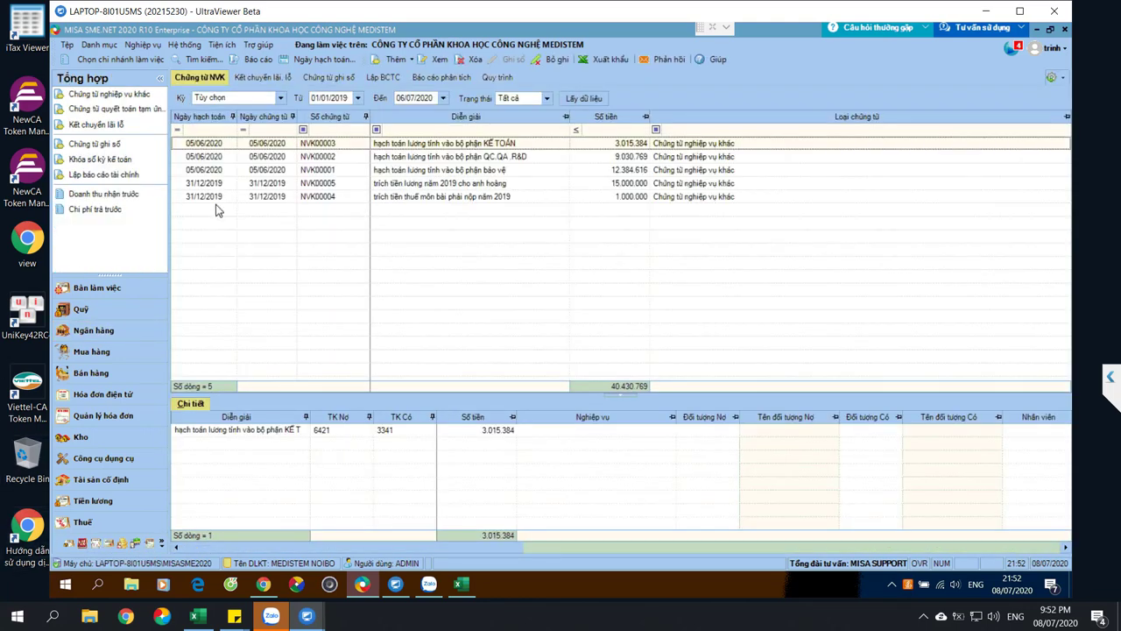
left_click(263, 77)
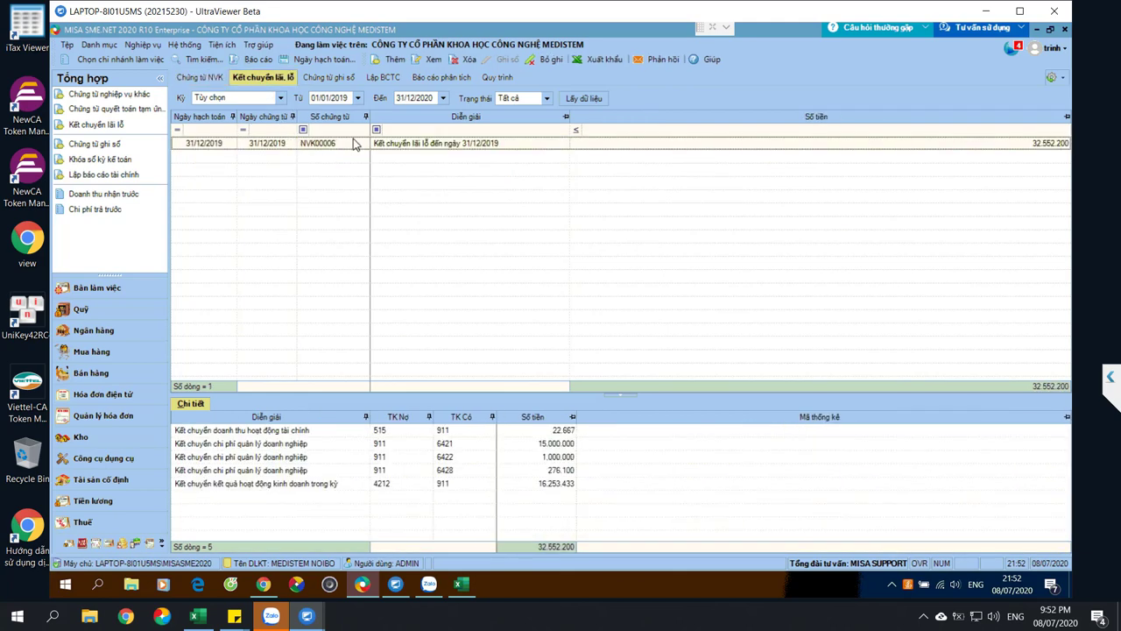
left_click(551, 59)
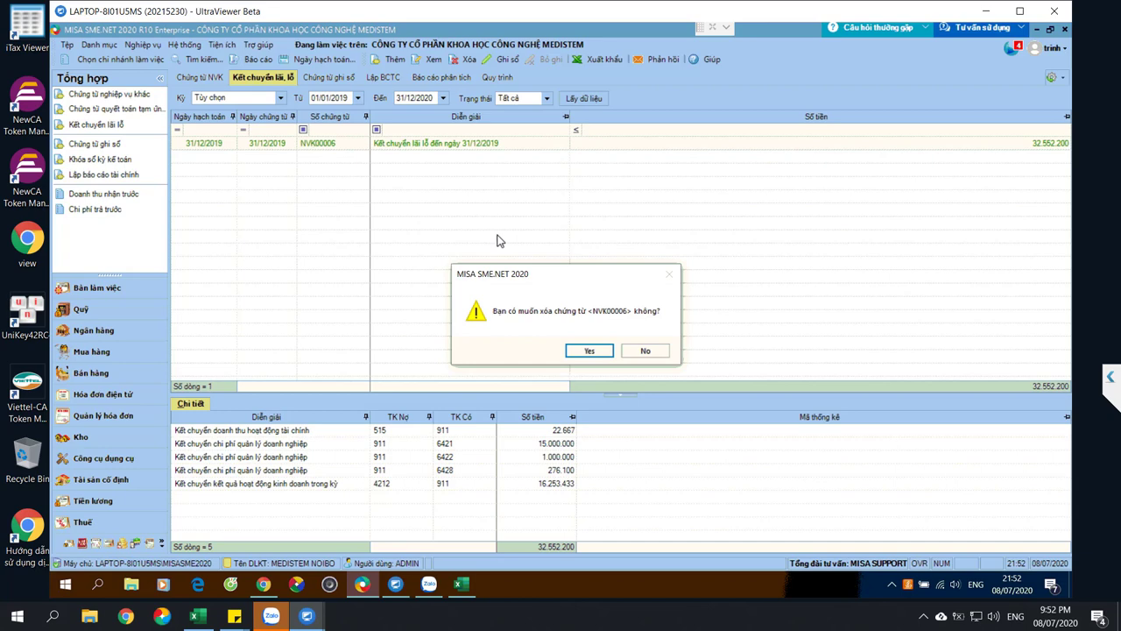
left_click(585, 350)
Create a new profit and loss transfer voucher with posting date 31/12/2019, save it and close it
left_click(399, 62)
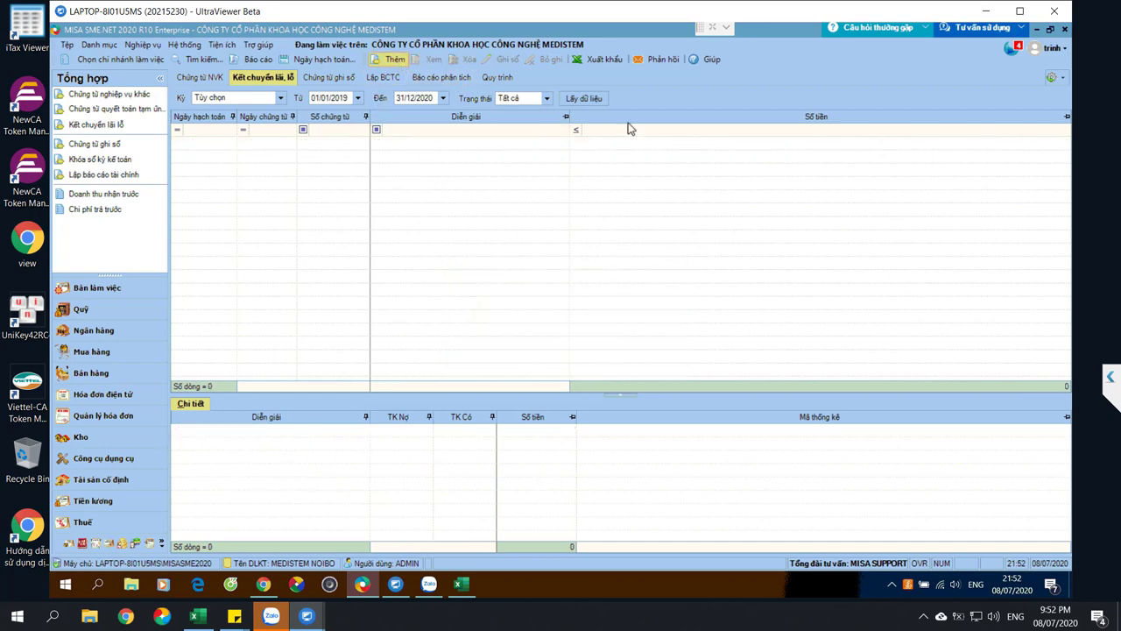
left_click(798, 178)
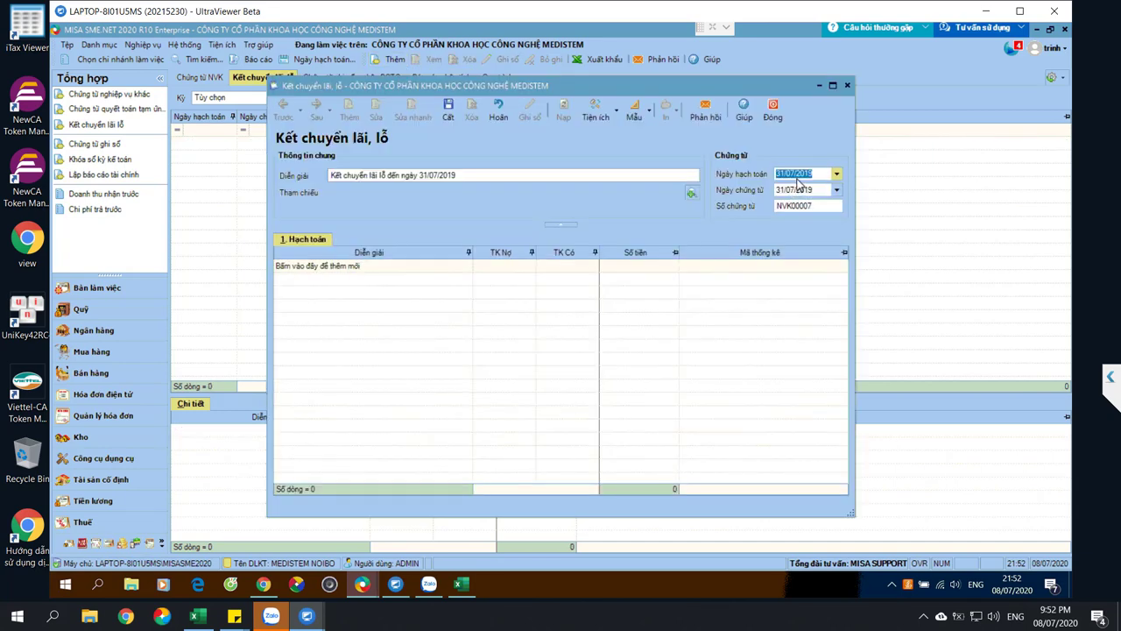
type("31/12/2019")
key("Tab")
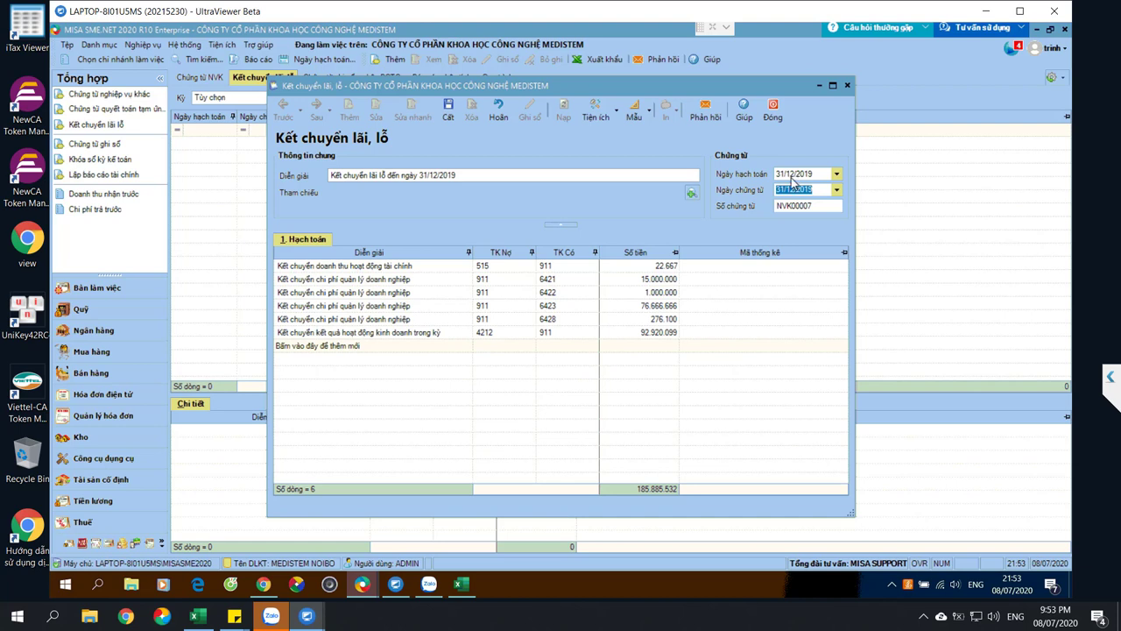
left_click(565, 296)
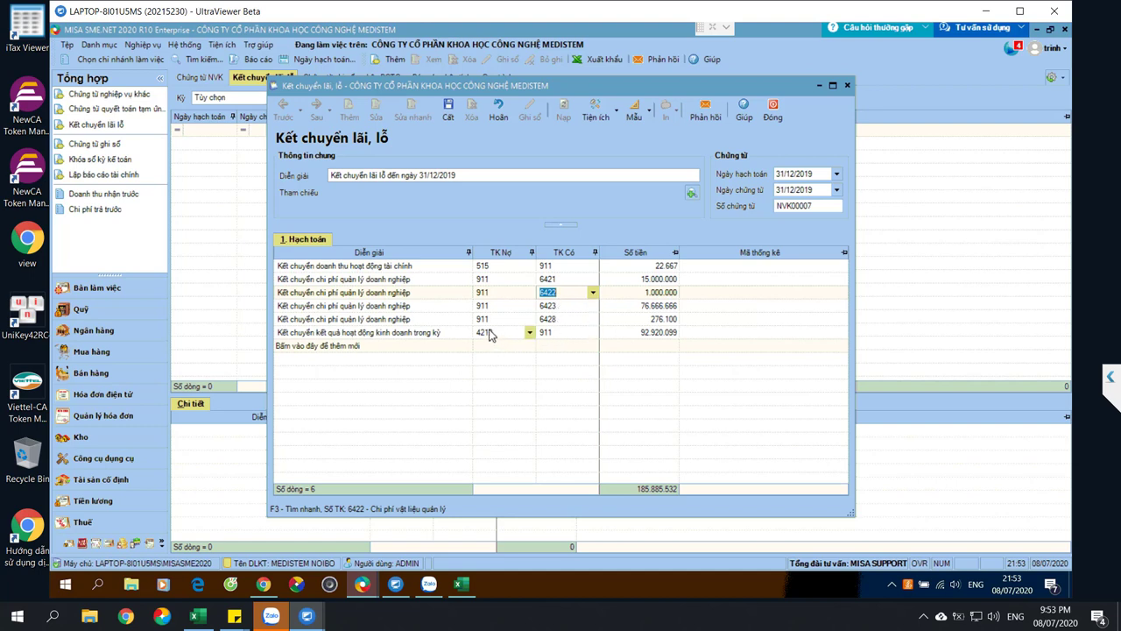
left_click(448, 110)
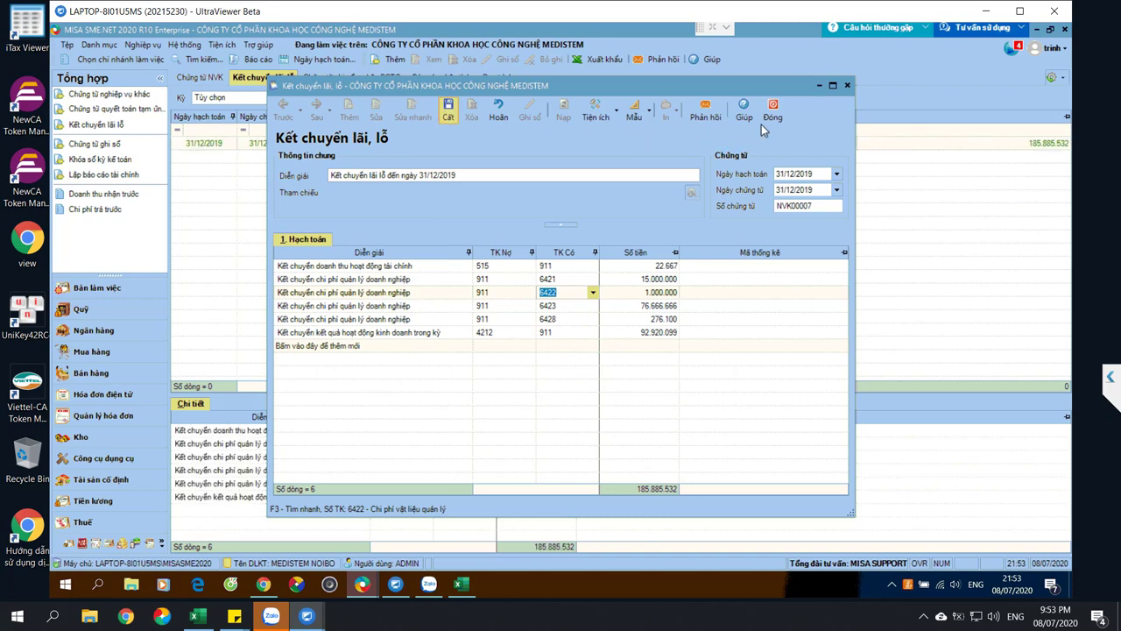
left_click(774, 112)
Open the 2019 trial balance report (management template) and examine the closing balances of accounts 421, 642x and 911
left_click(258, 58)
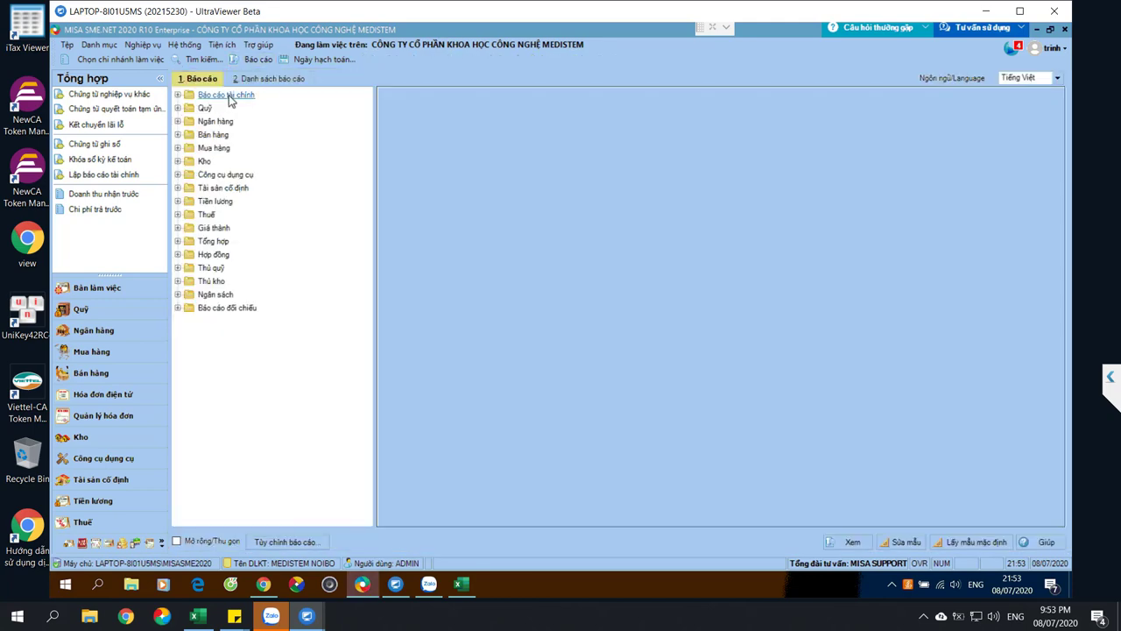
double_click(226, 94)
double_click(263, 108)
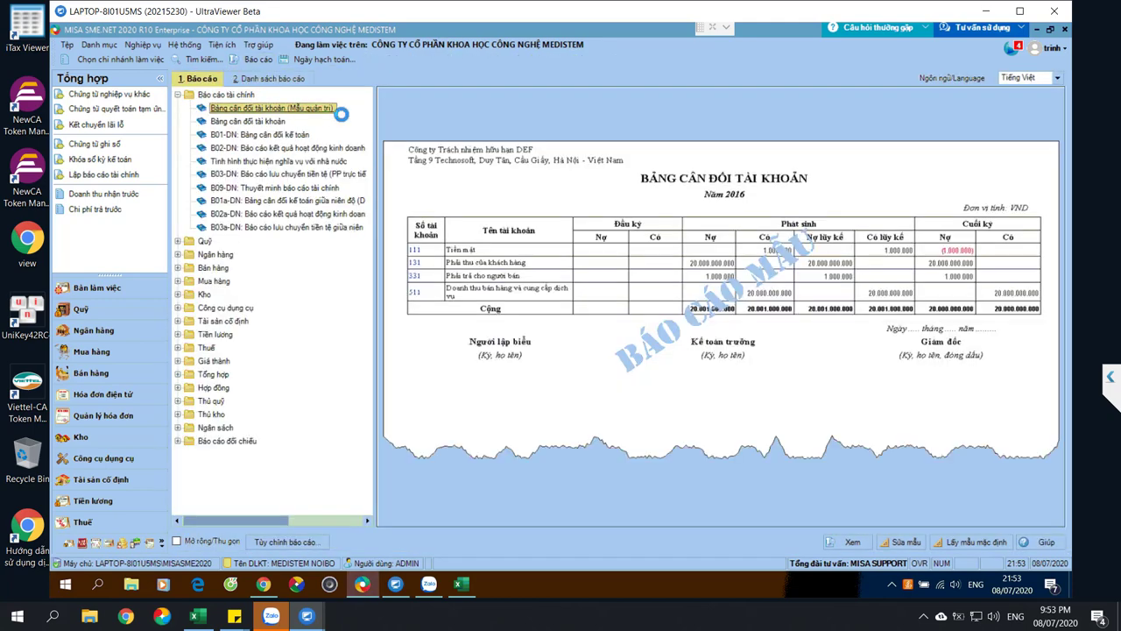
left_click(613, 341)
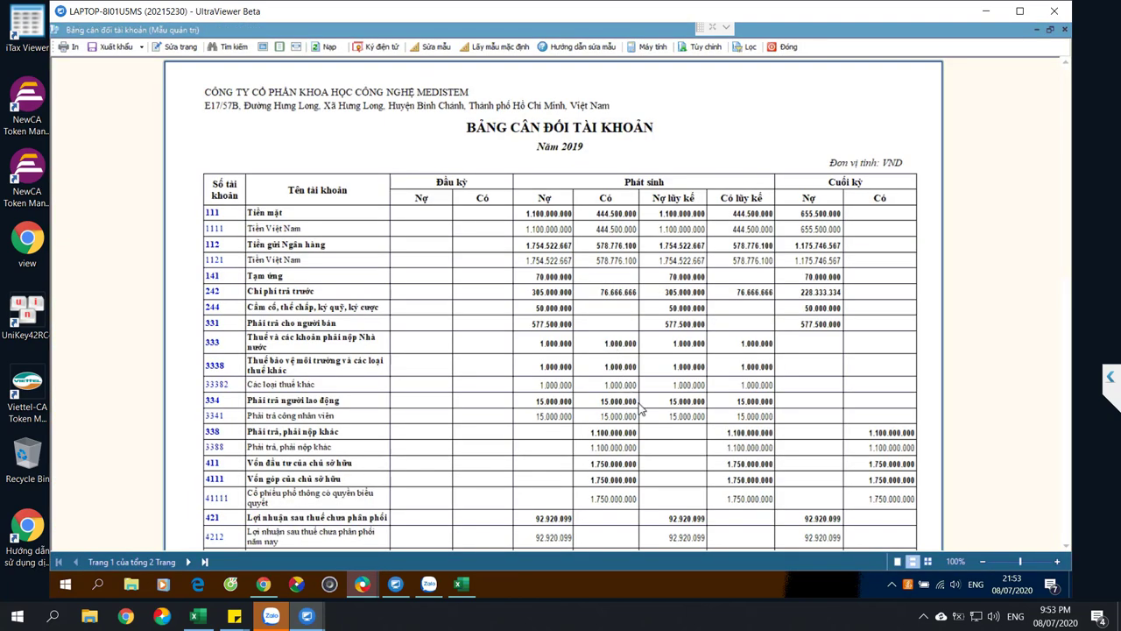
scroll(644, 436, "down", 3)
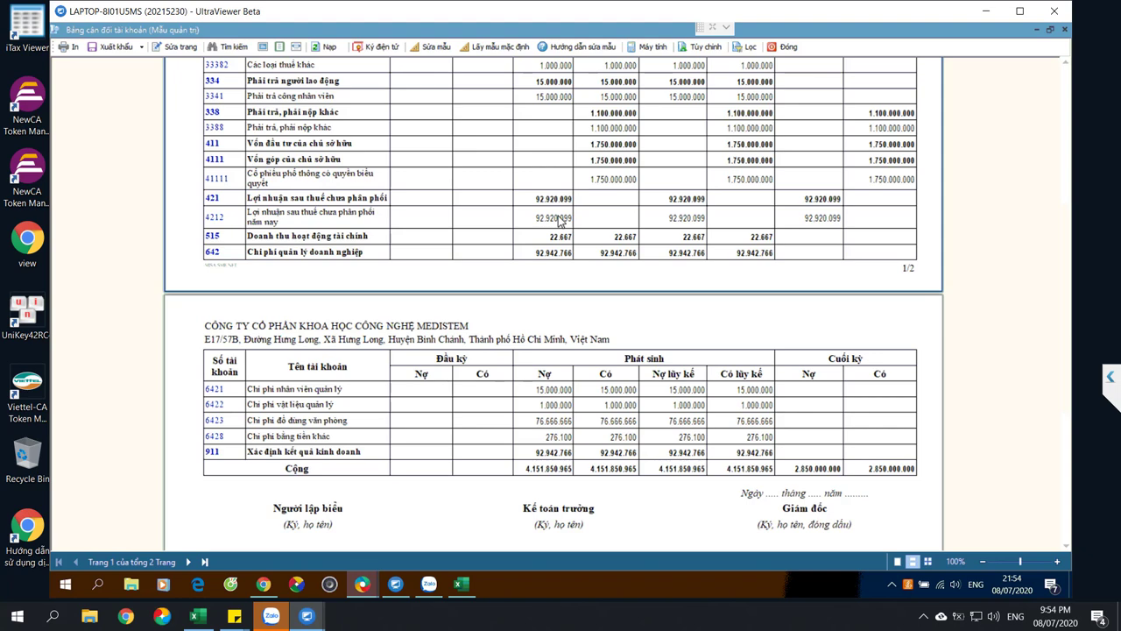
Examine the closing balances across both pages of the 2019 trial balance, including cash account 111, and close the report
scroll(559, 221, "up", 4)
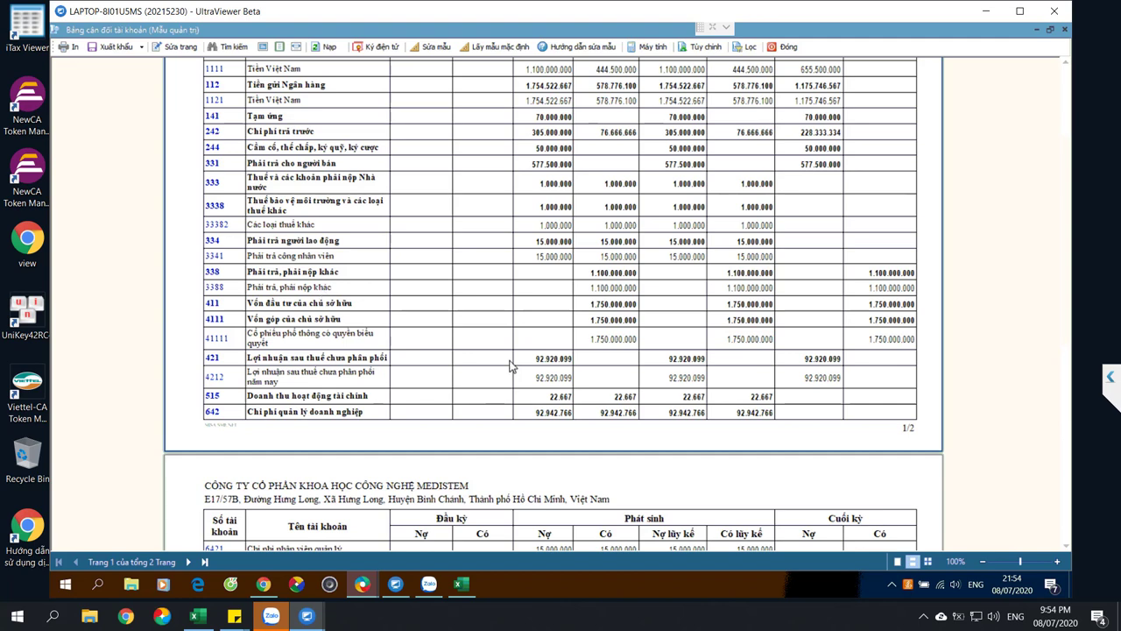
scroll(570, 366, "down", 5)
scroll(578, 346, "up", 4)
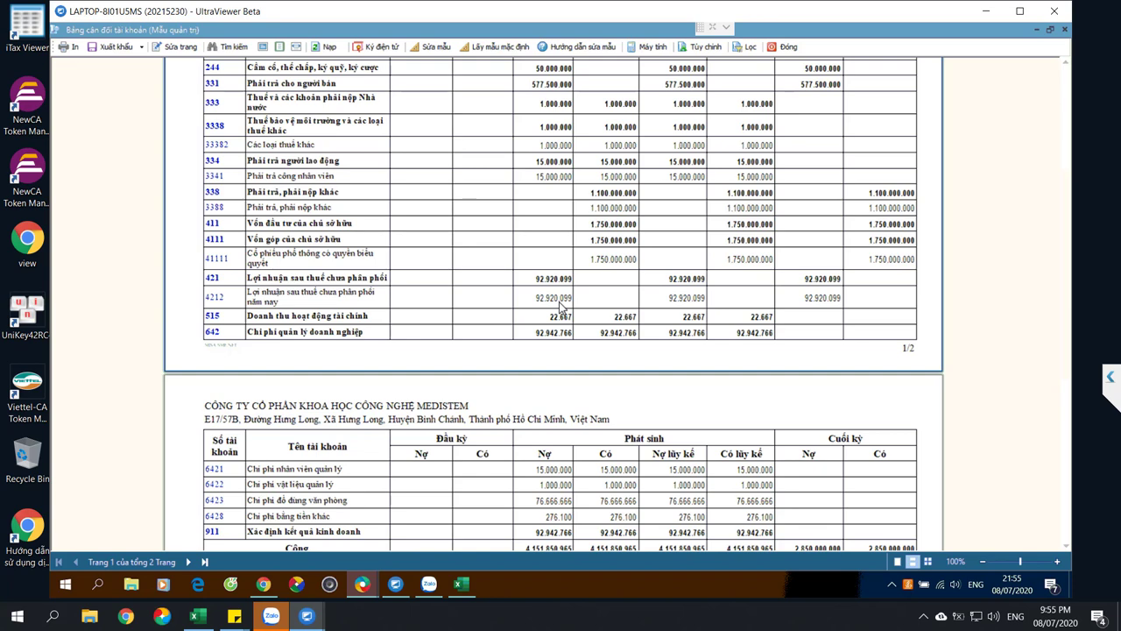
scroll(561, 307, "up", 3)
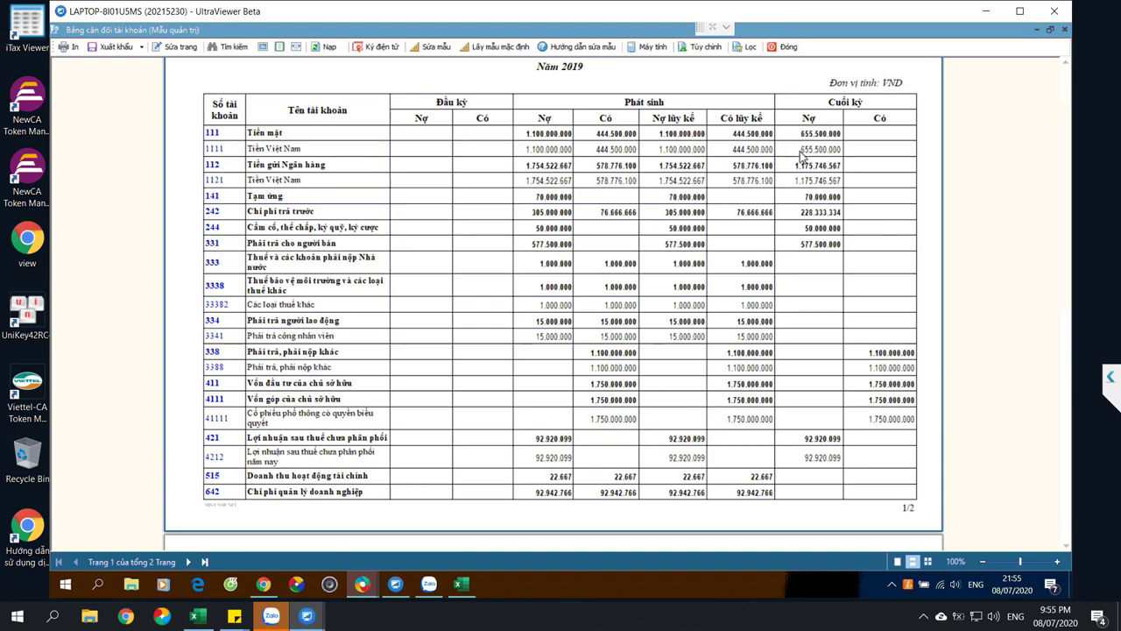
left_click(782, 48)
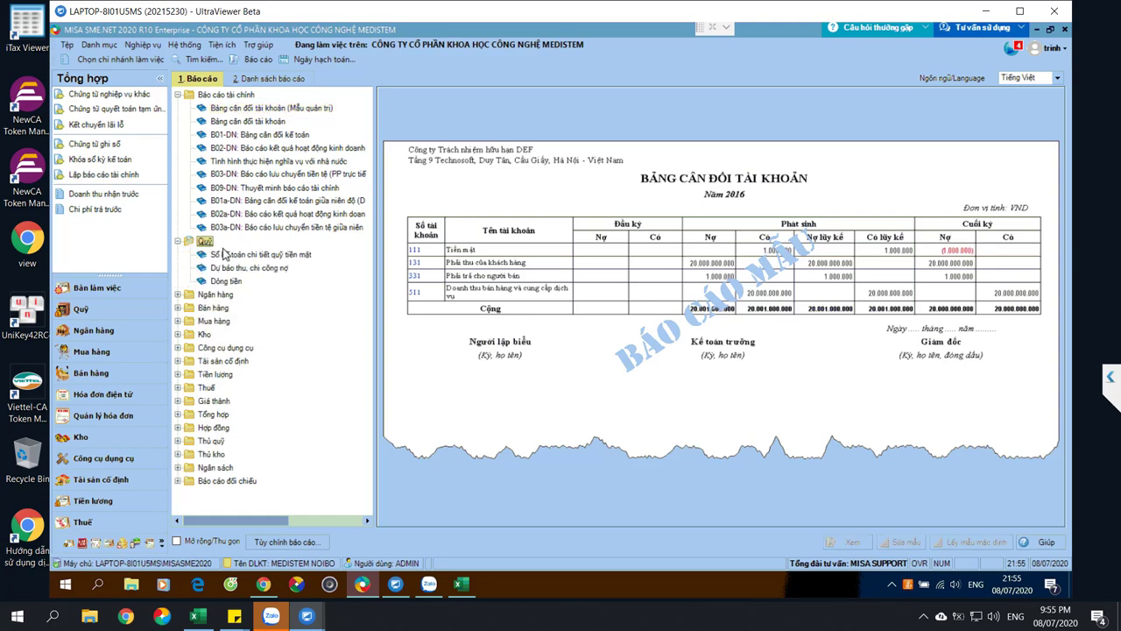
Open the detailed cash fund ledger (Sổ kế toán chi tiết quỹ tiền mặt) for account 1111 with the report period Năm nay
double_click(206, 244)
double_click(267, 255)
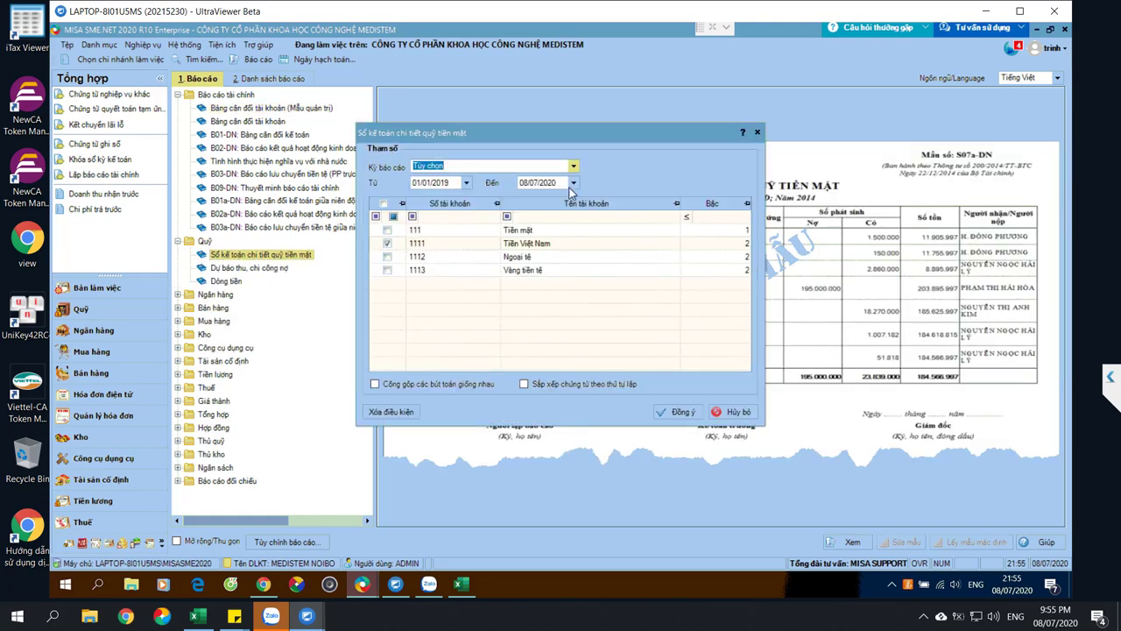
left_click(573, 166)
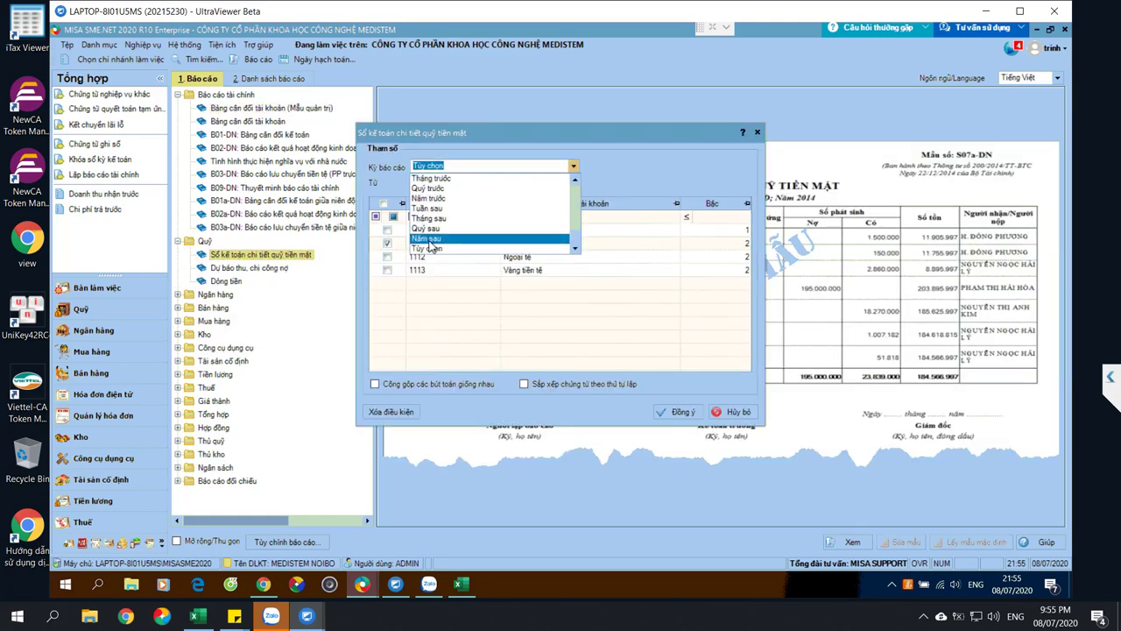
type("nay")
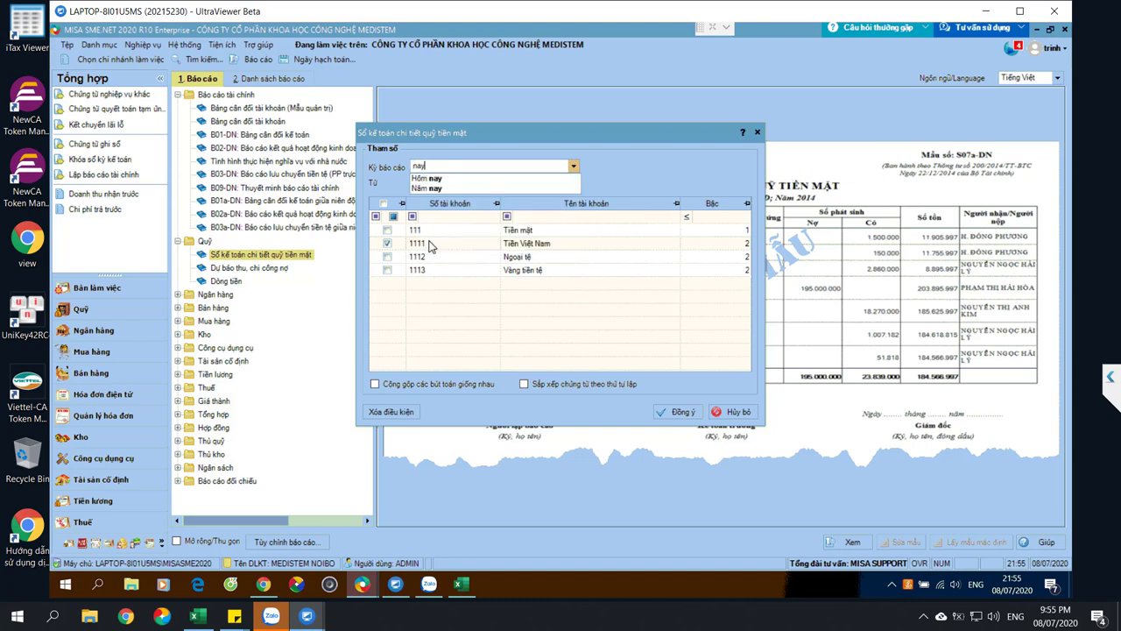
left_click(438, 189)
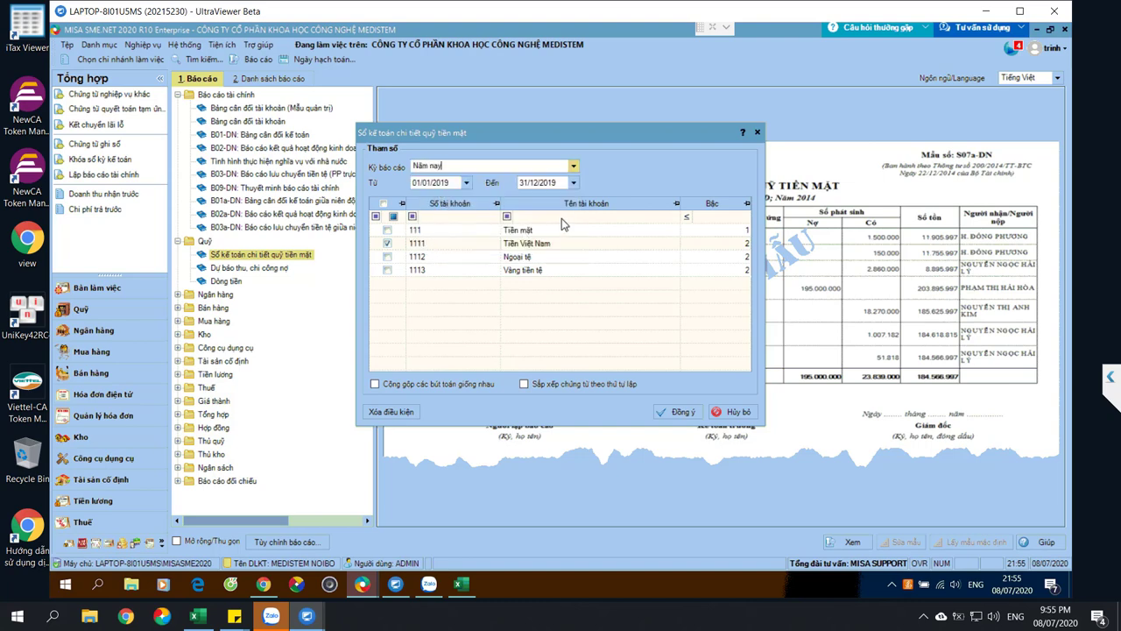
left_click(675, 414)
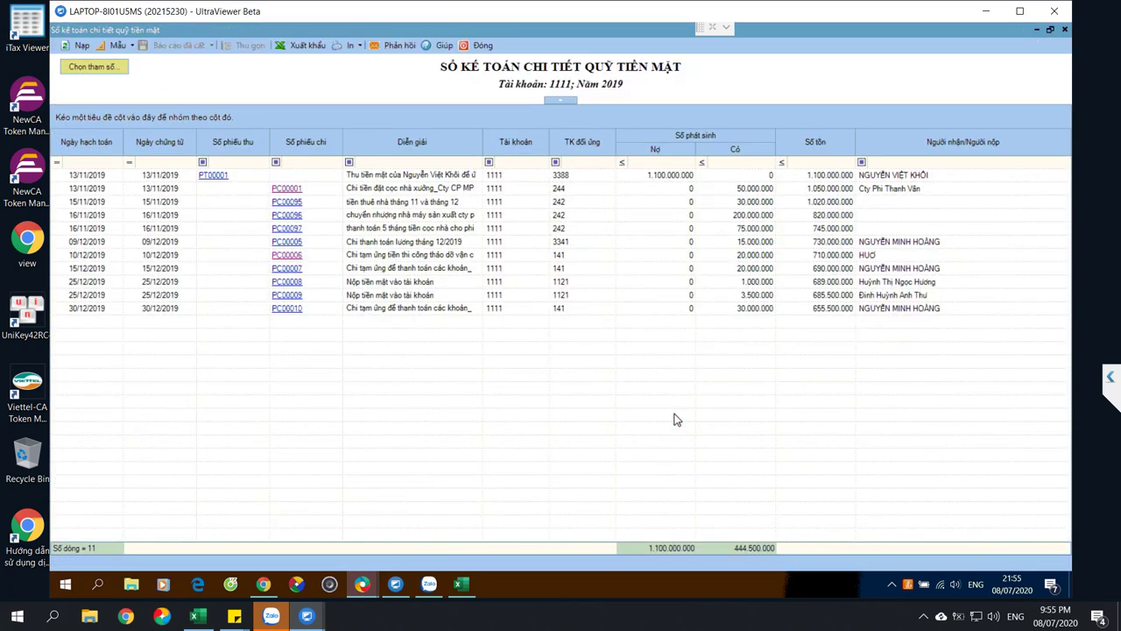
Examine the running cash balances in the account 1111 ledger, comparing the December vouchers with the final entry of 30/12/2019
left_click(832, 312)
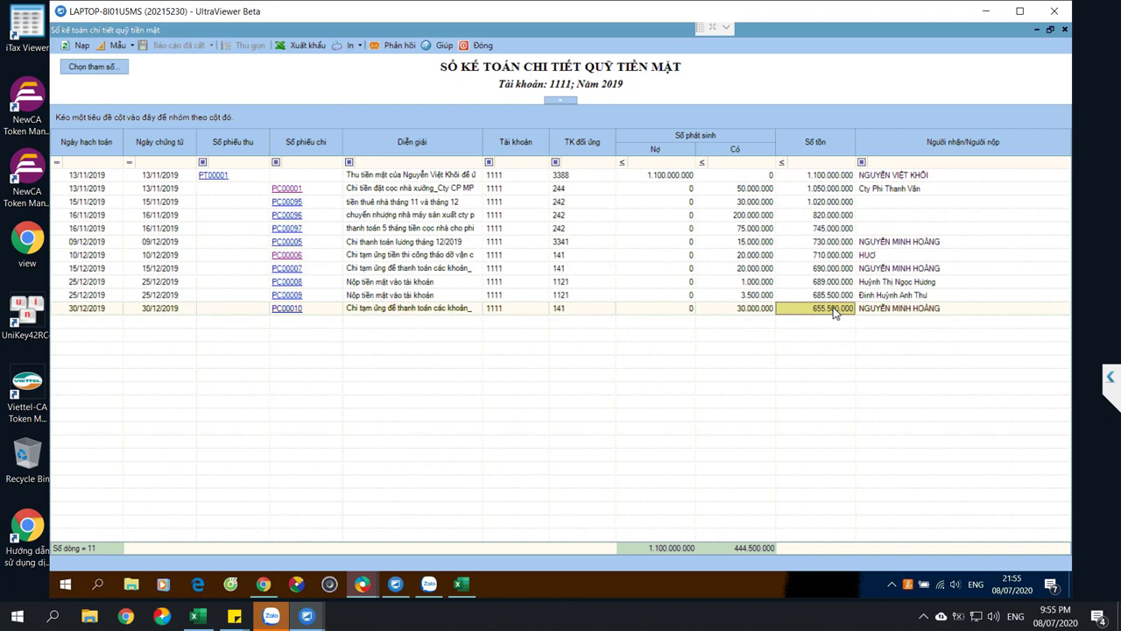
left_click(742, 204)
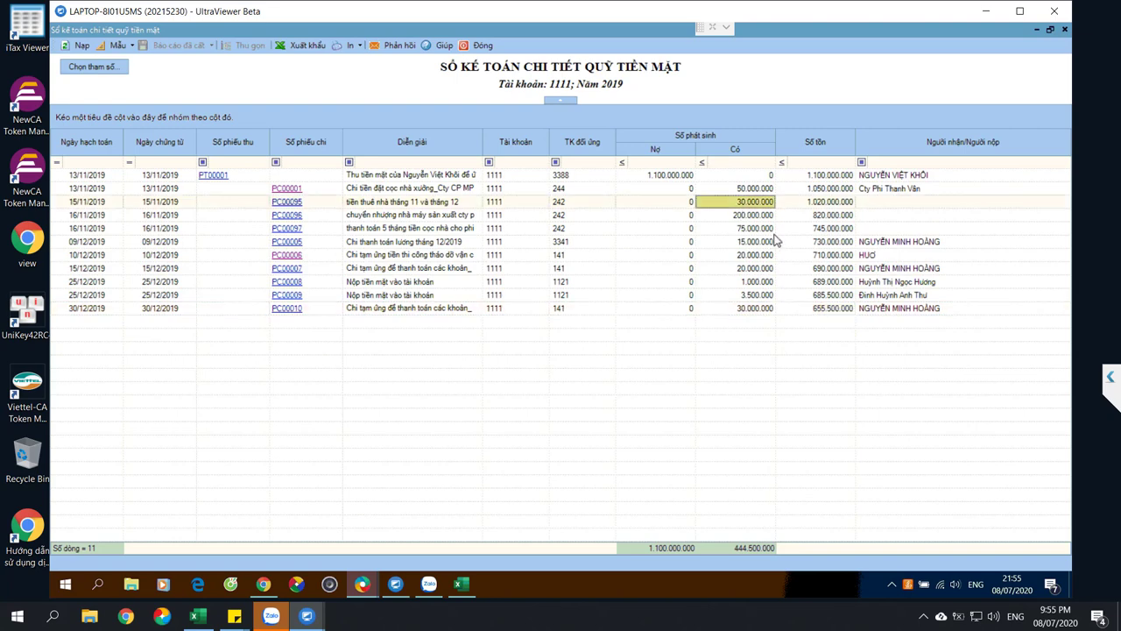
left_click(810, 229)
left_click(817, 254)
left_click(818, 271)
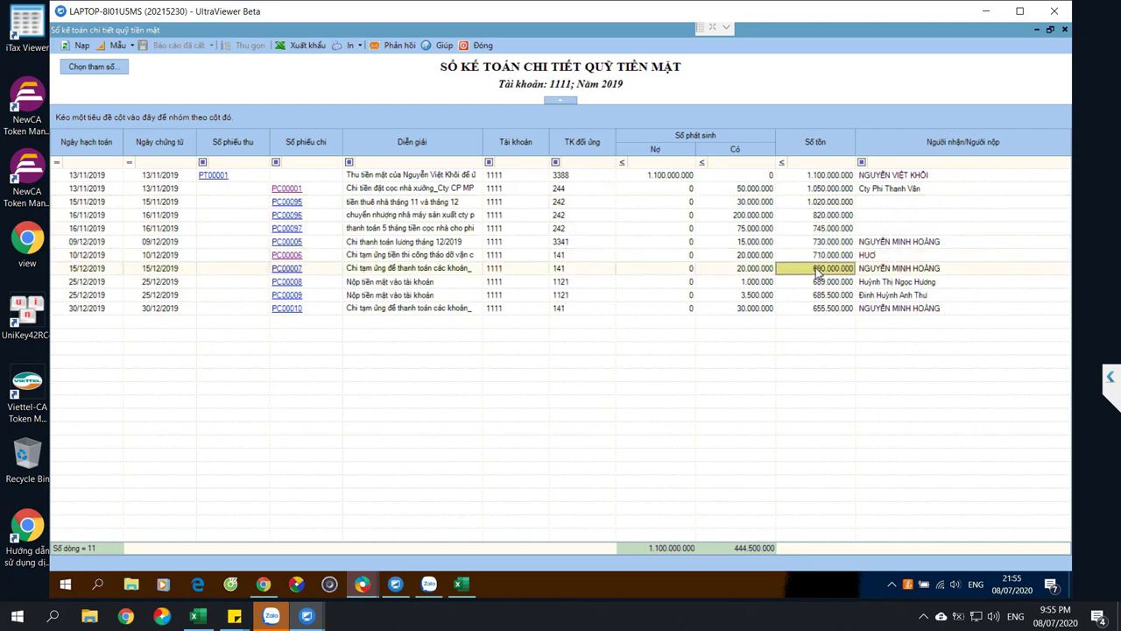
left_click(824, 255)
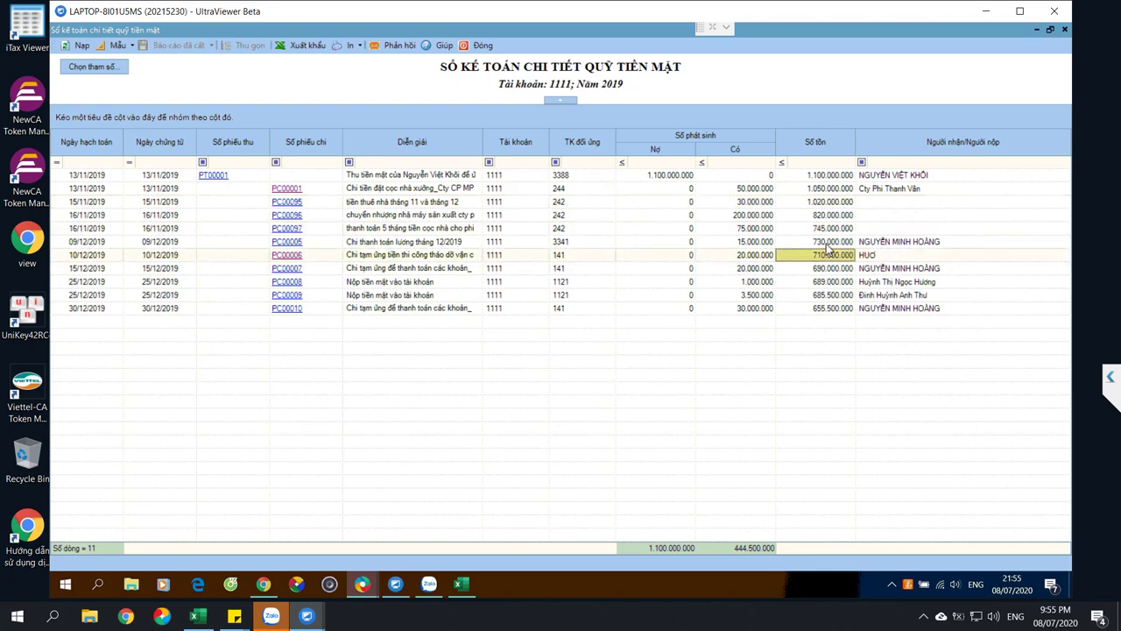
left_click(826, 244)
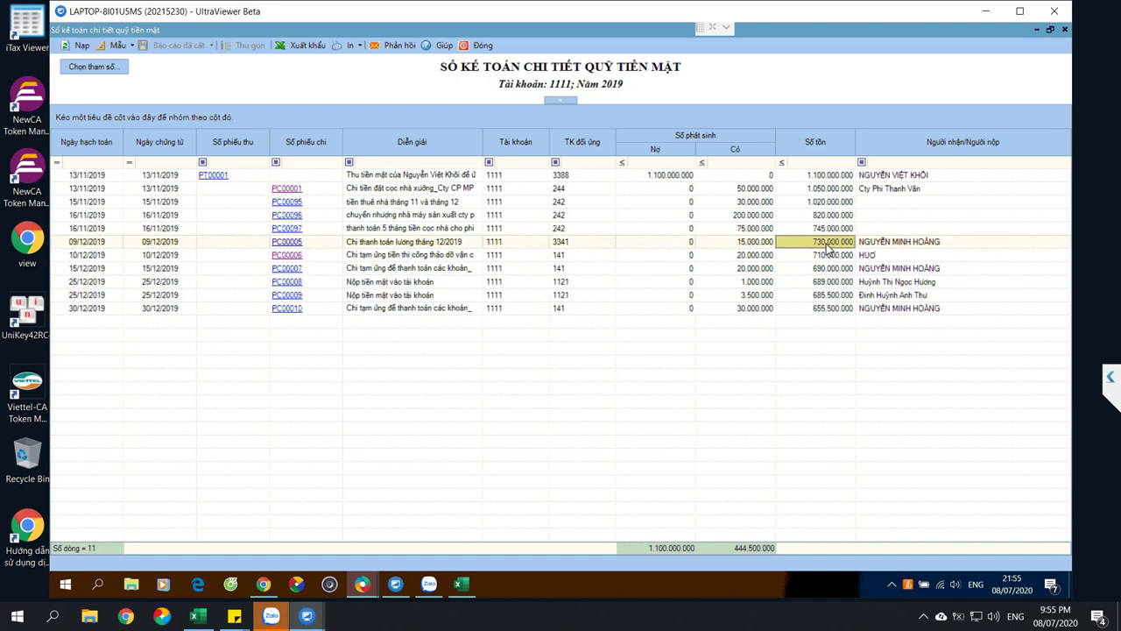
left_click(826, 256)
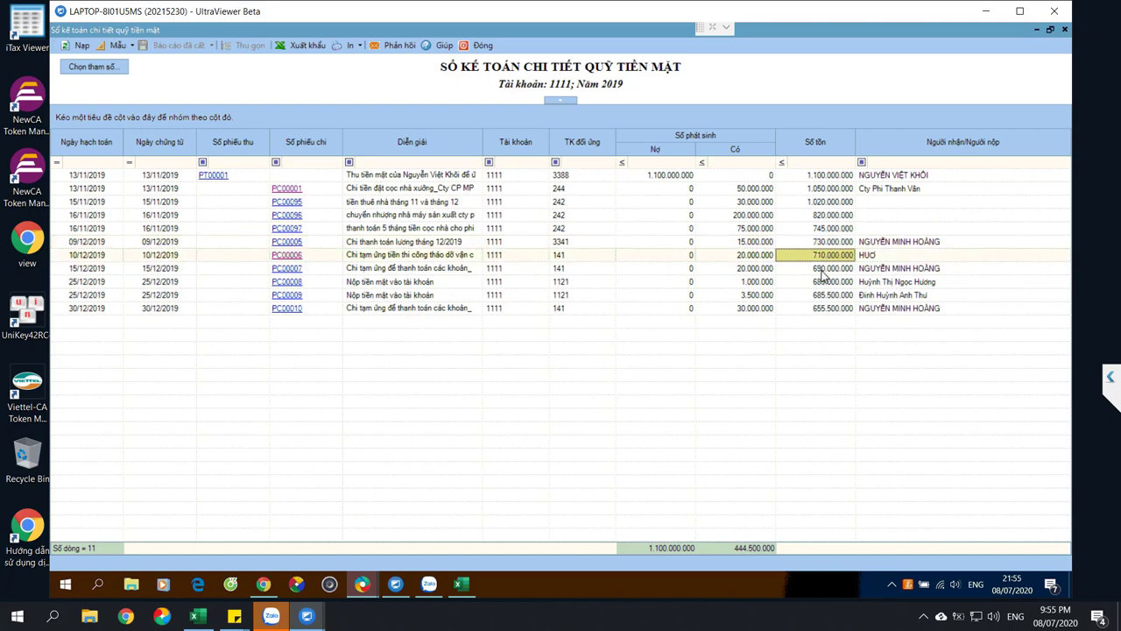
left_click(822, 270)
left_click(823, 295)
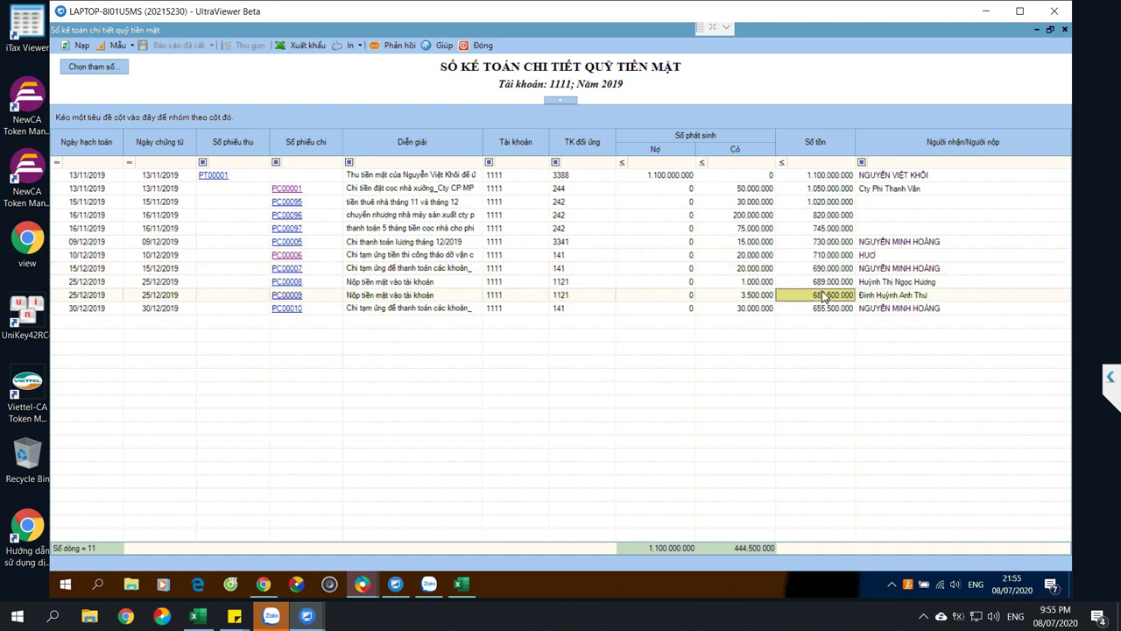
Check the November credit amounts and the counter accounts 3388, 242 and 3341 in the cash ledger
left_click(758, 215)
left_click(755, 189)
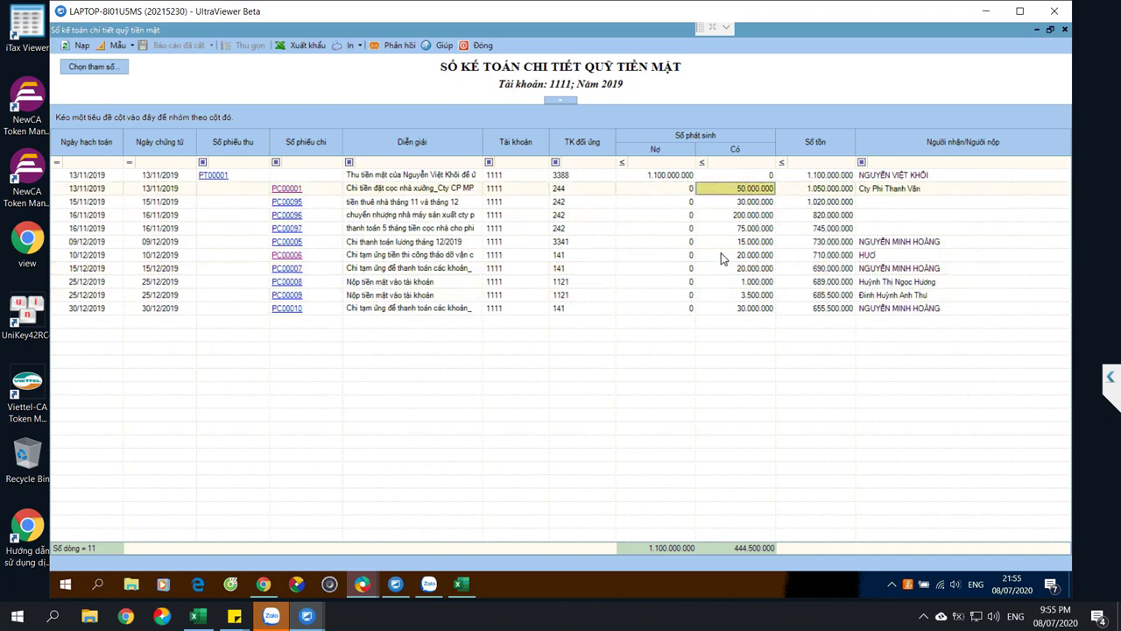
left_click(565, 176)
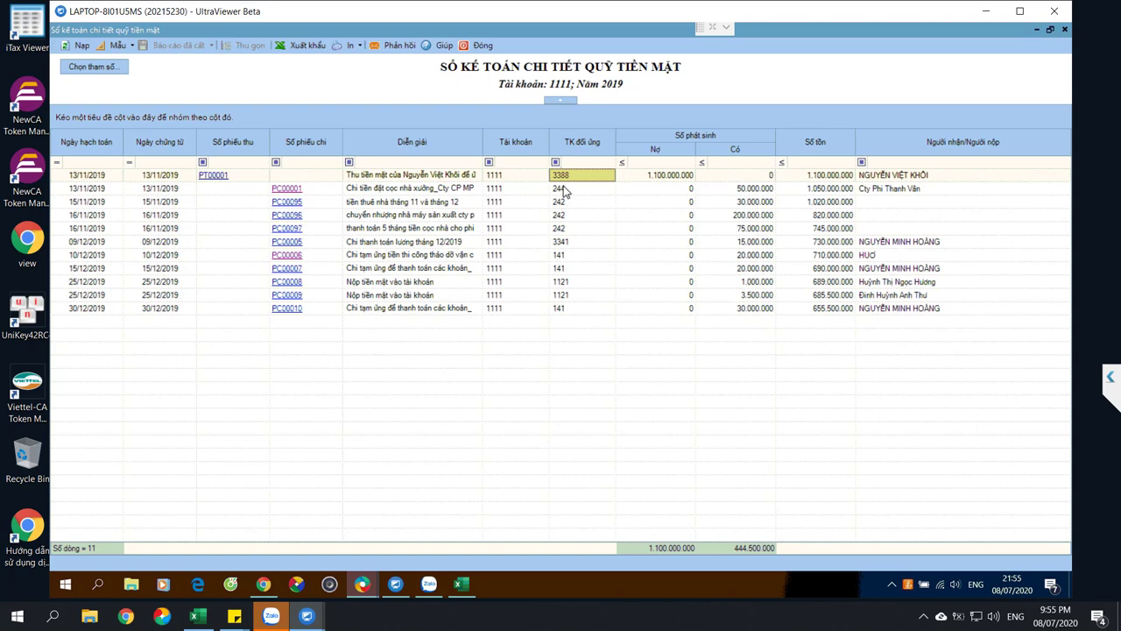
left_click(567, 215)
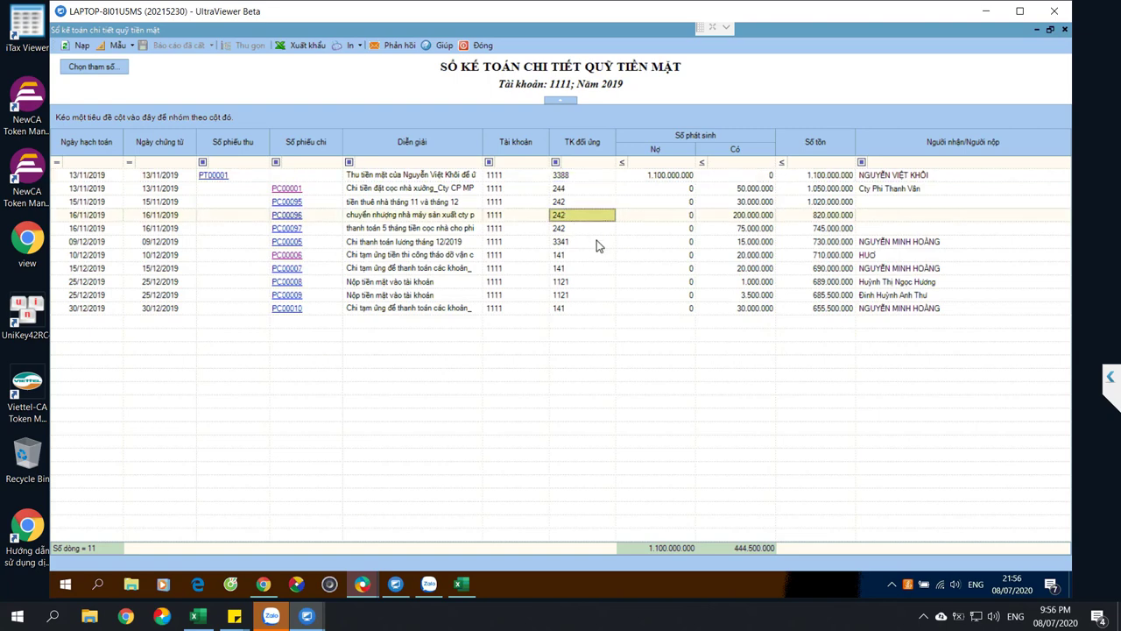
left_click(584, 244)
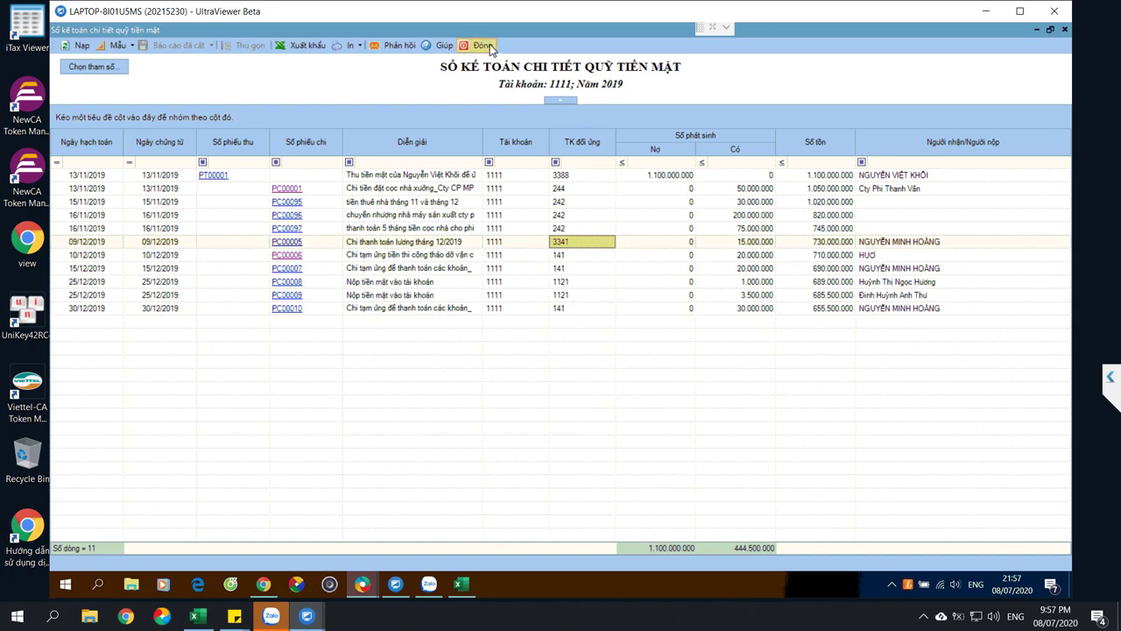
Review the credit amounts from voucher PC00097 down to the final balance of PC00010, and close the cash ledger
left_click(760, 230)
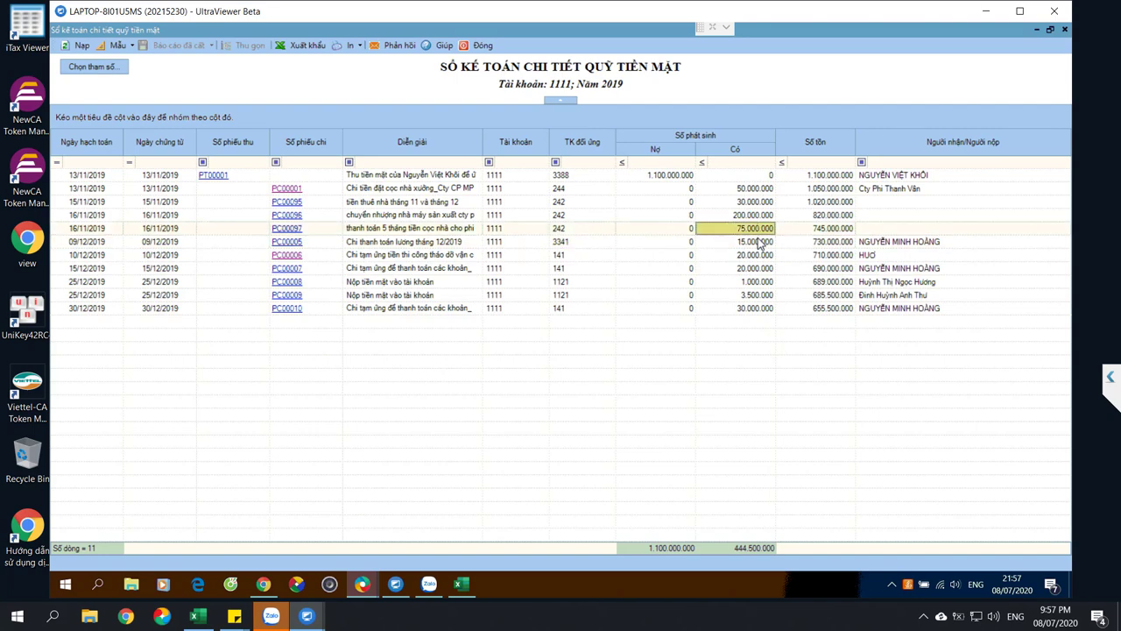
key("Down")
key("Down")
key("Down")
key("Down")
key("Down")
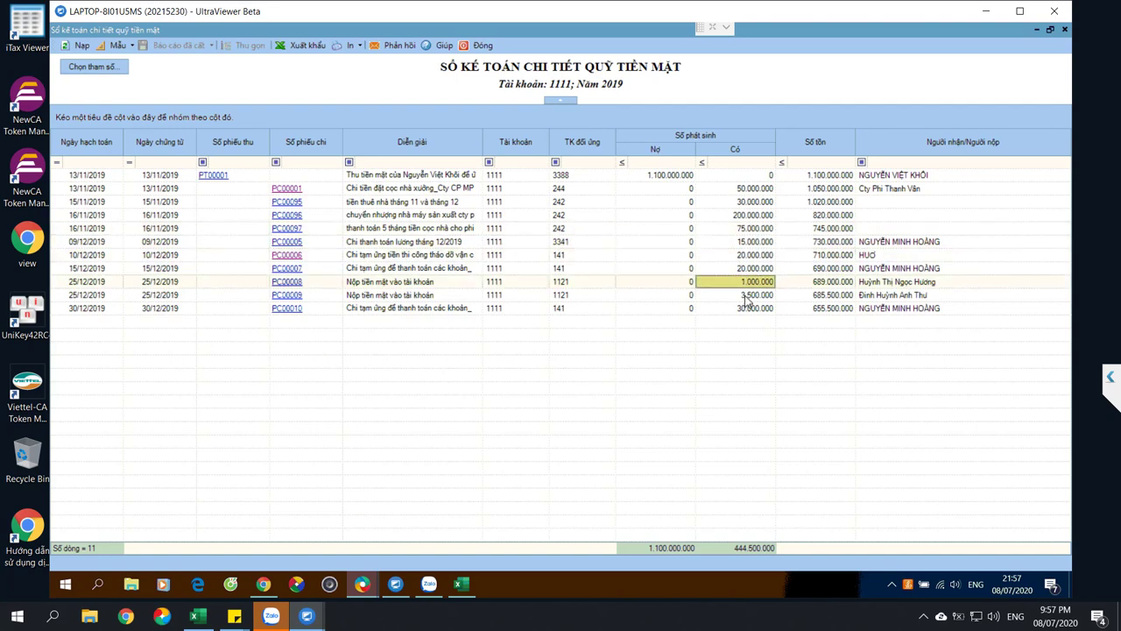
left_click(829, 309)
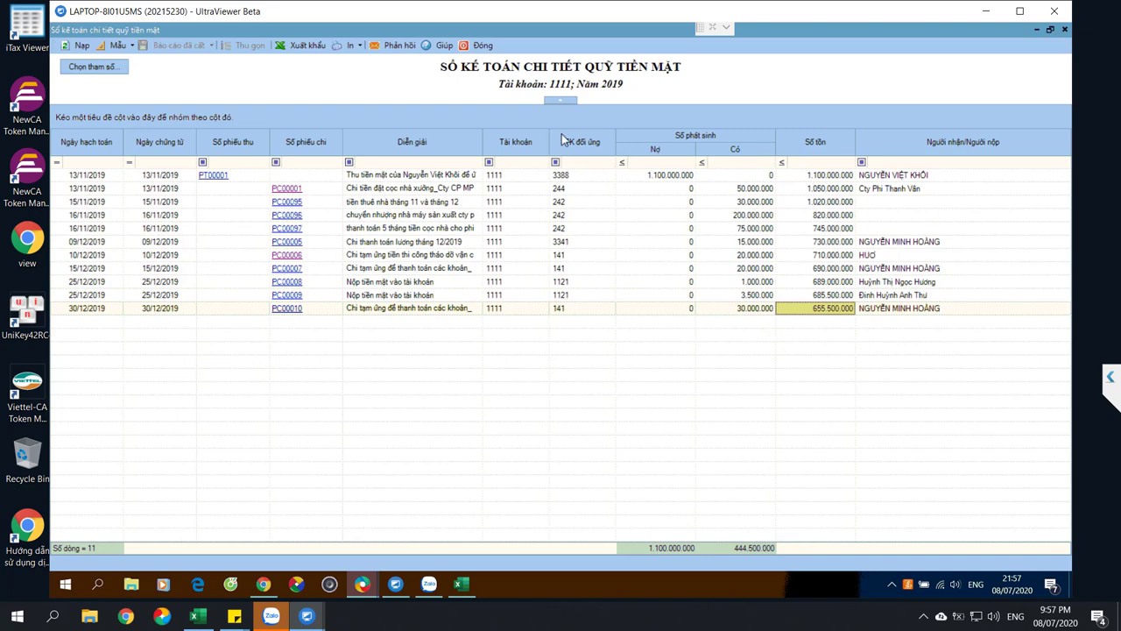
left_click(482, 46)
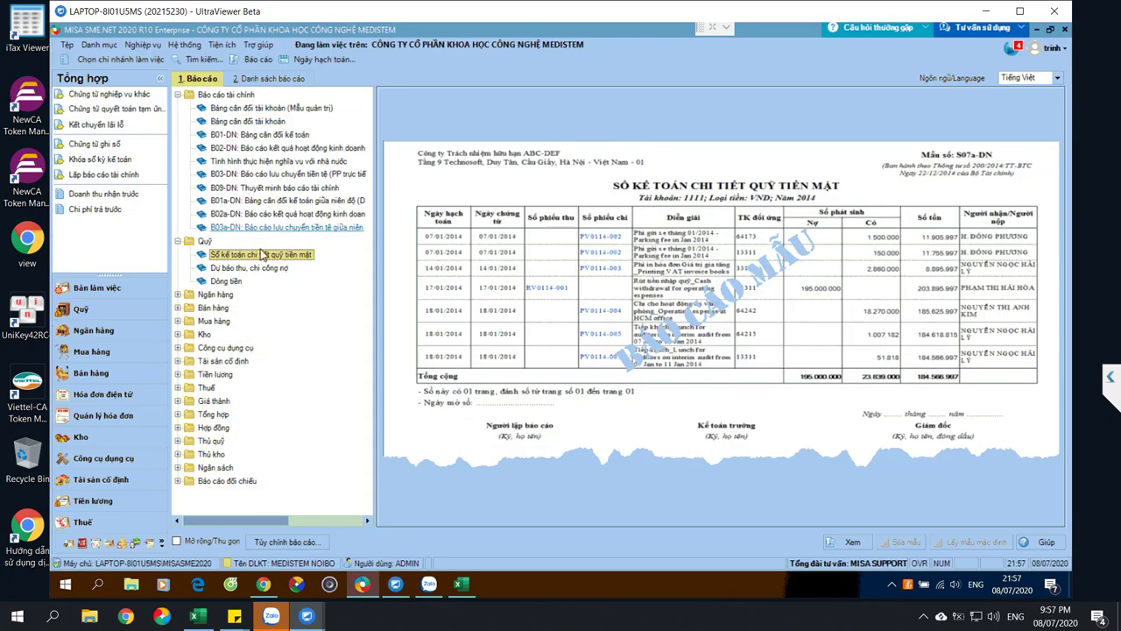
Reopen the 2019 trial balance (management template), review its account balances and close the report
double_click(284, 109)
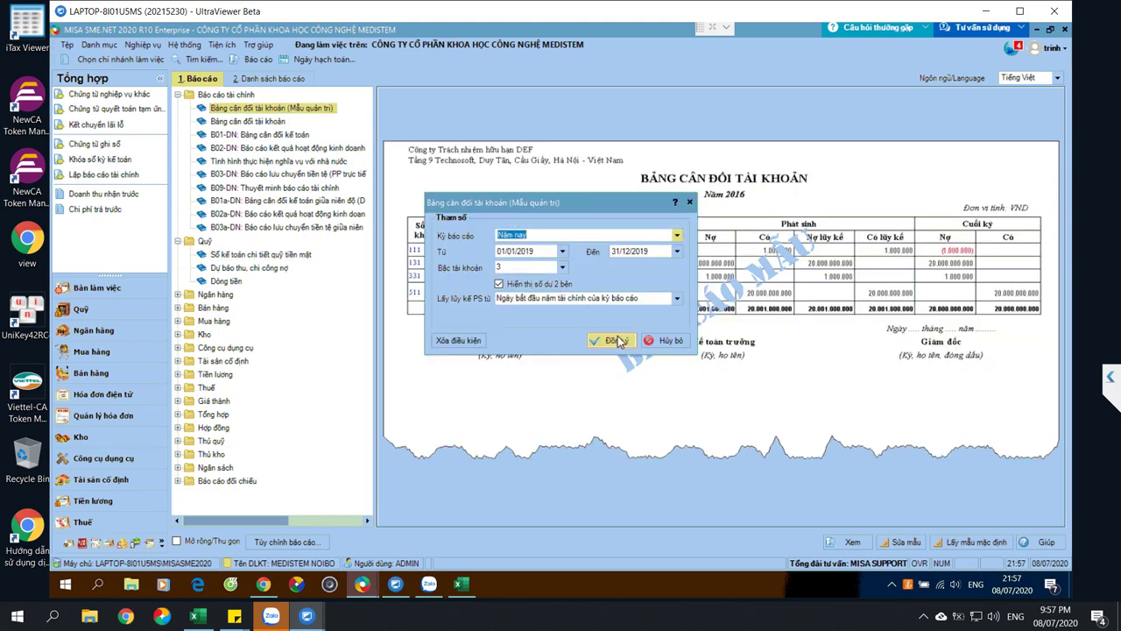
left_click(616, 339)
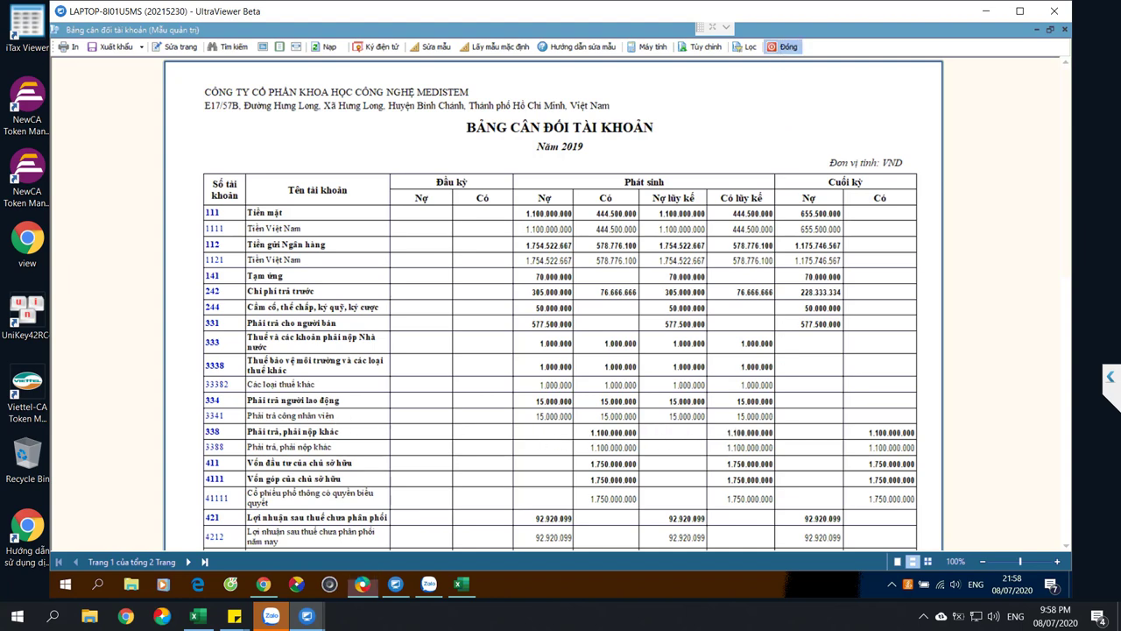
left_click(784, 46)
In the chart of accounts, find account 3341, change its balance nature (Tính chất) to Lưỡng tính and save it
left_click(100, 45)
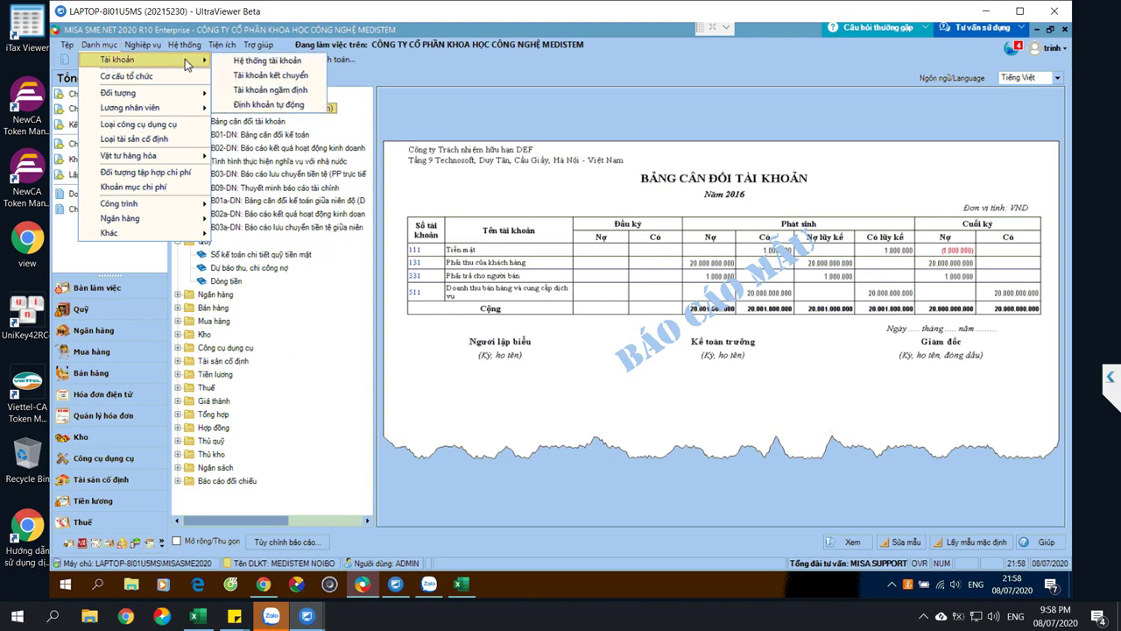
left_click(270, 66)
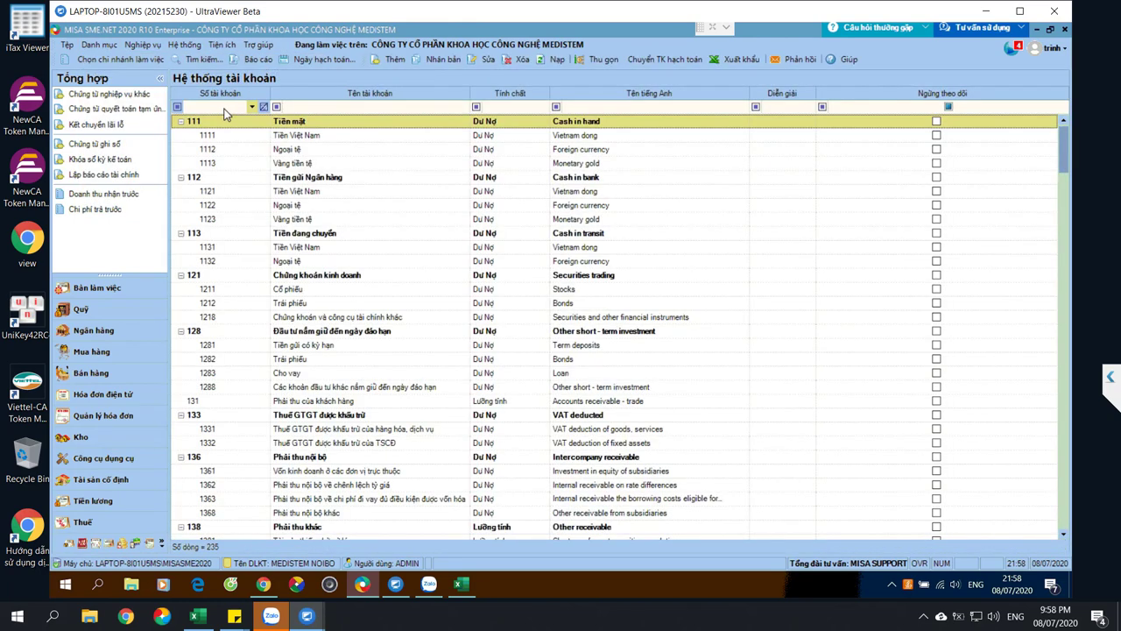
type("334")
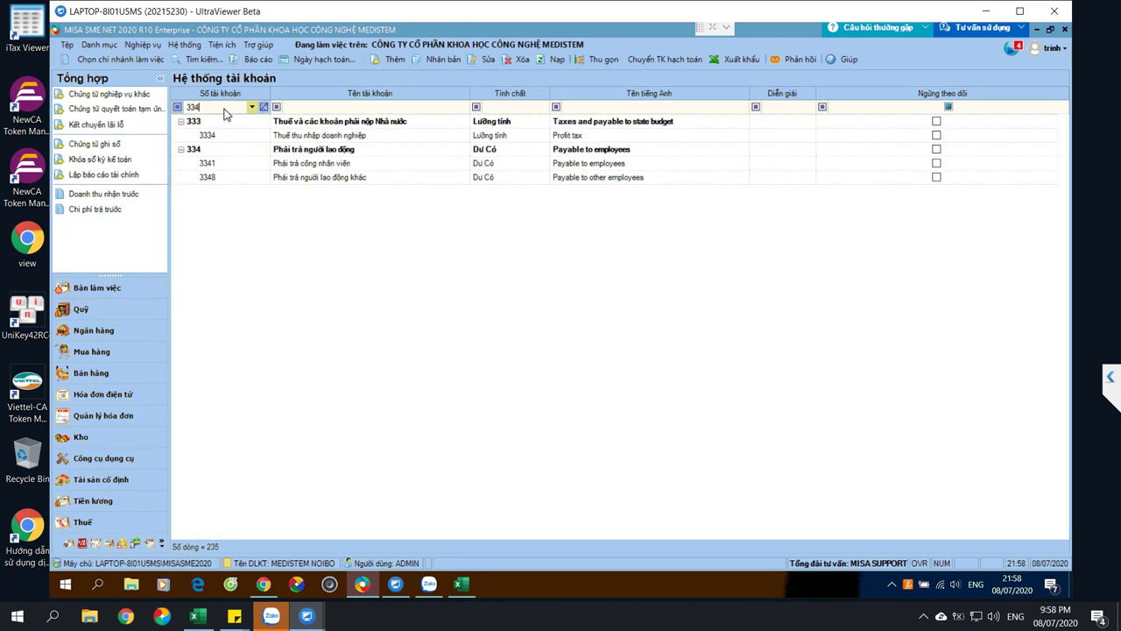
double_click(220, 168)
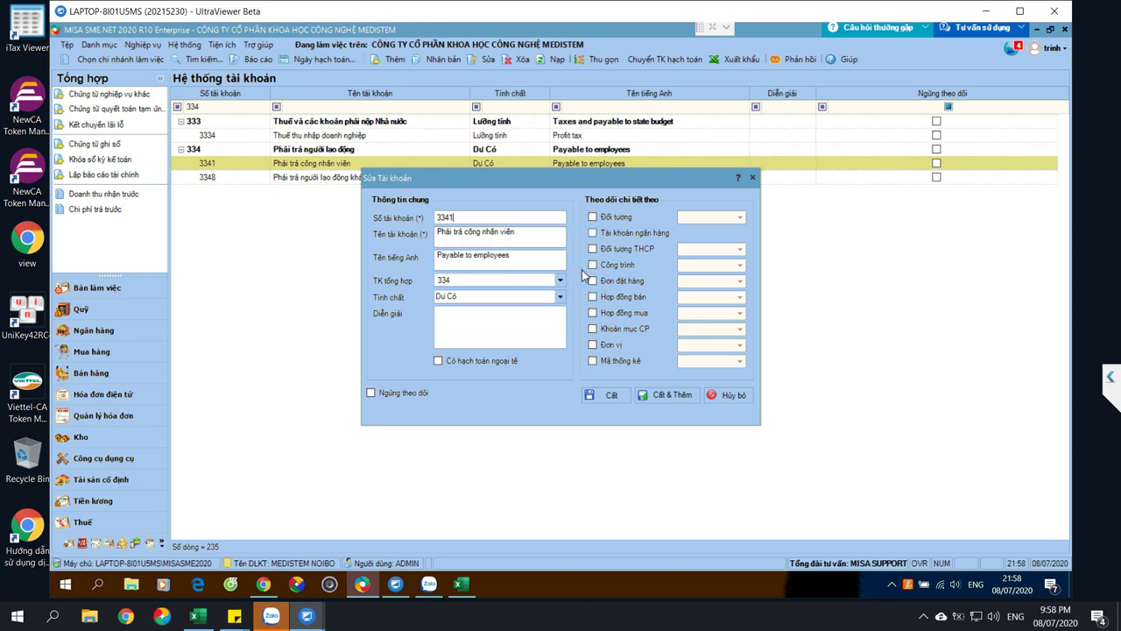
left_click(561, 296)
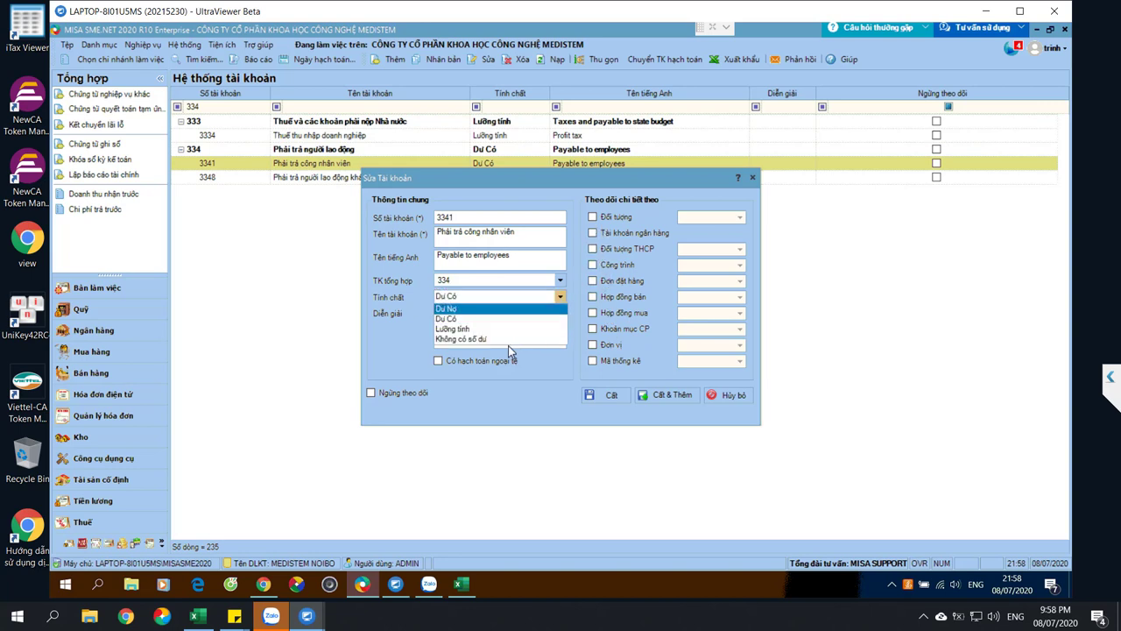
left_click(466, 331)
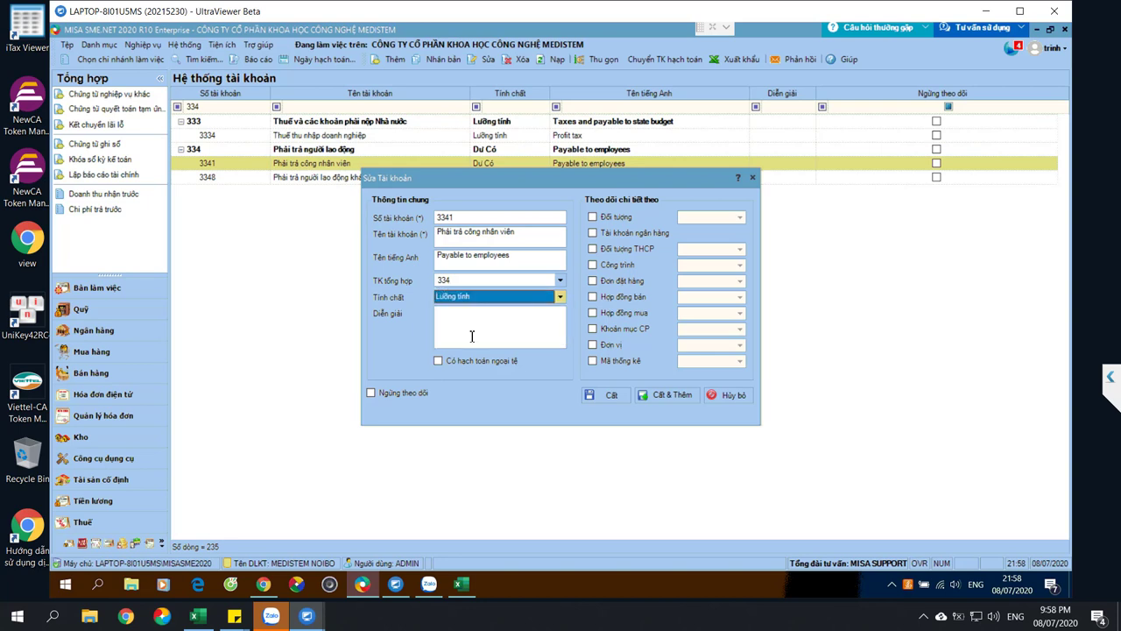
left_click(613, 396)
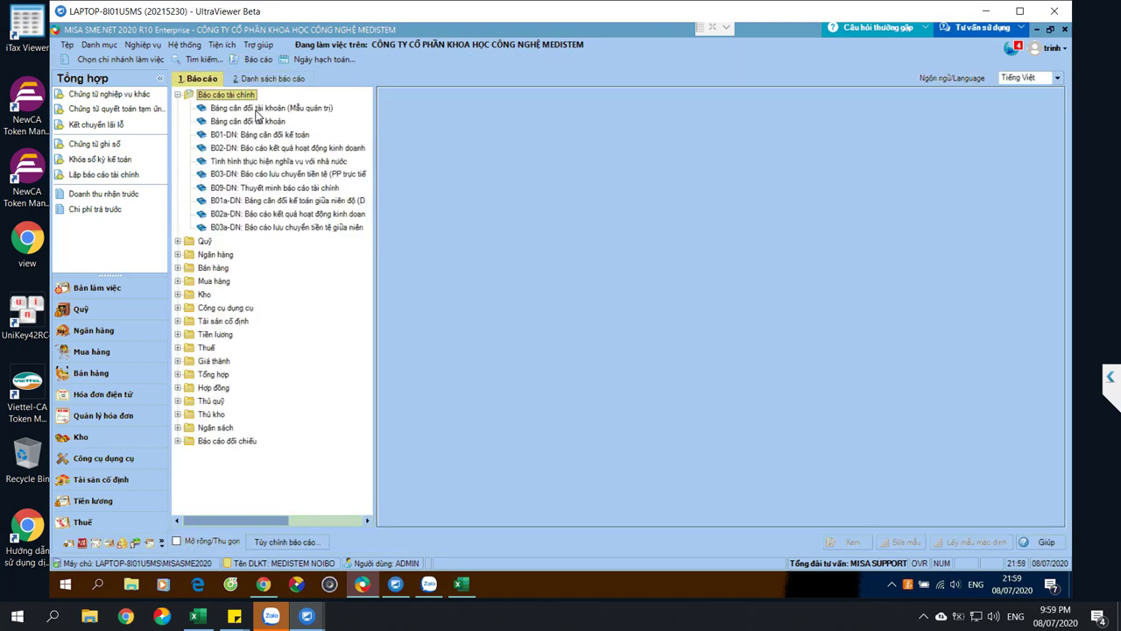
Generate the trial balance (management template) for Năm nay again to review the accounts with 3341's new balance nature
double_click(264, 111)
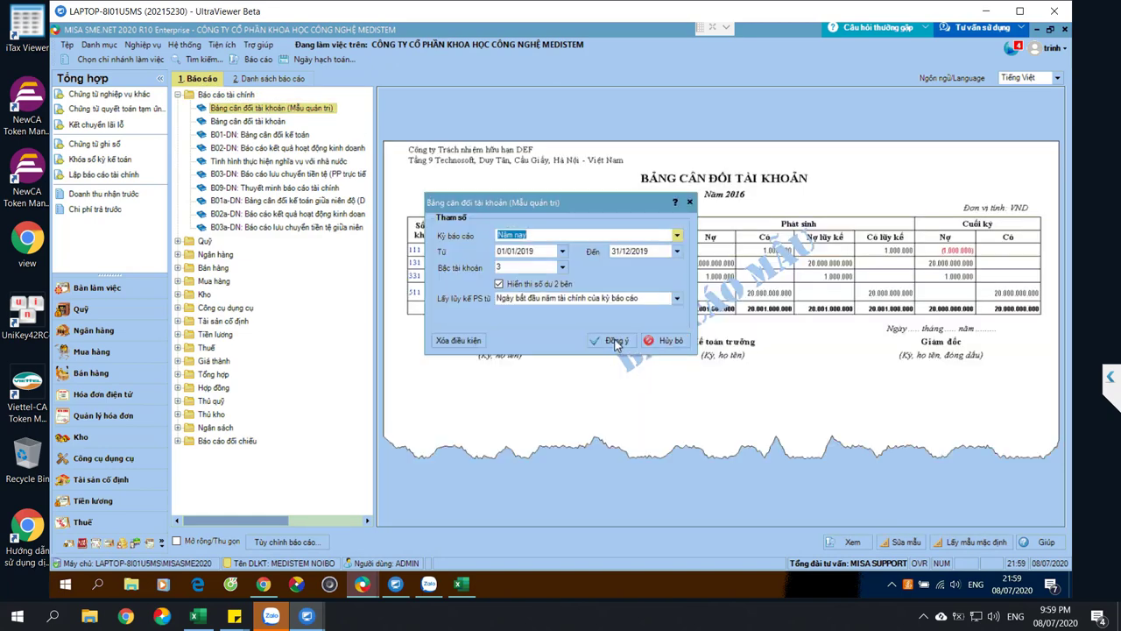
left_click(613, 340)
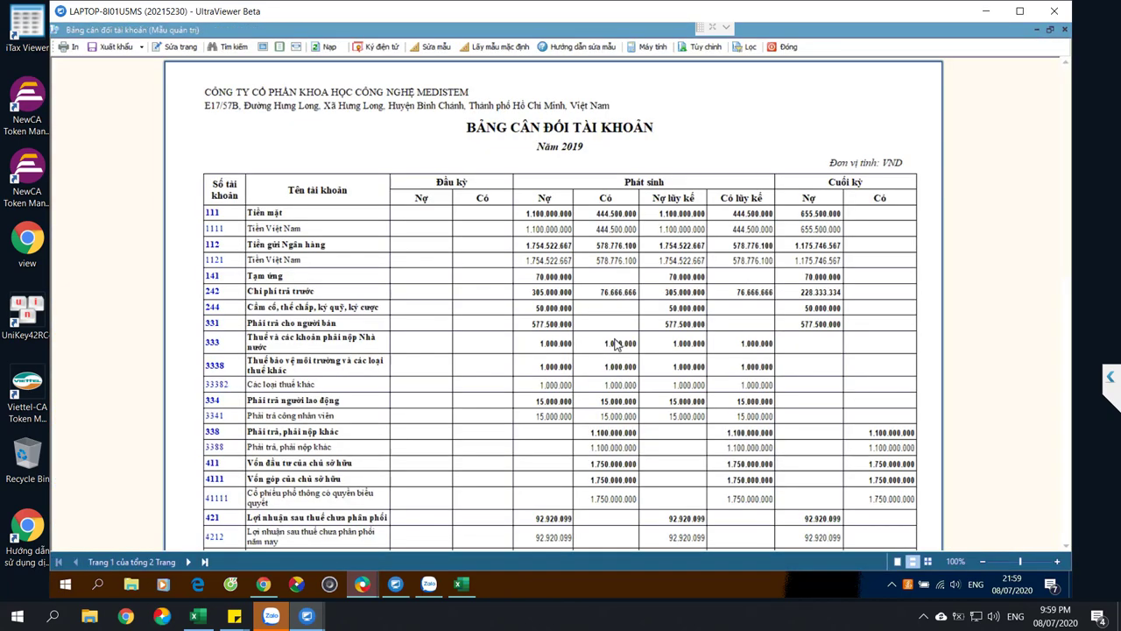